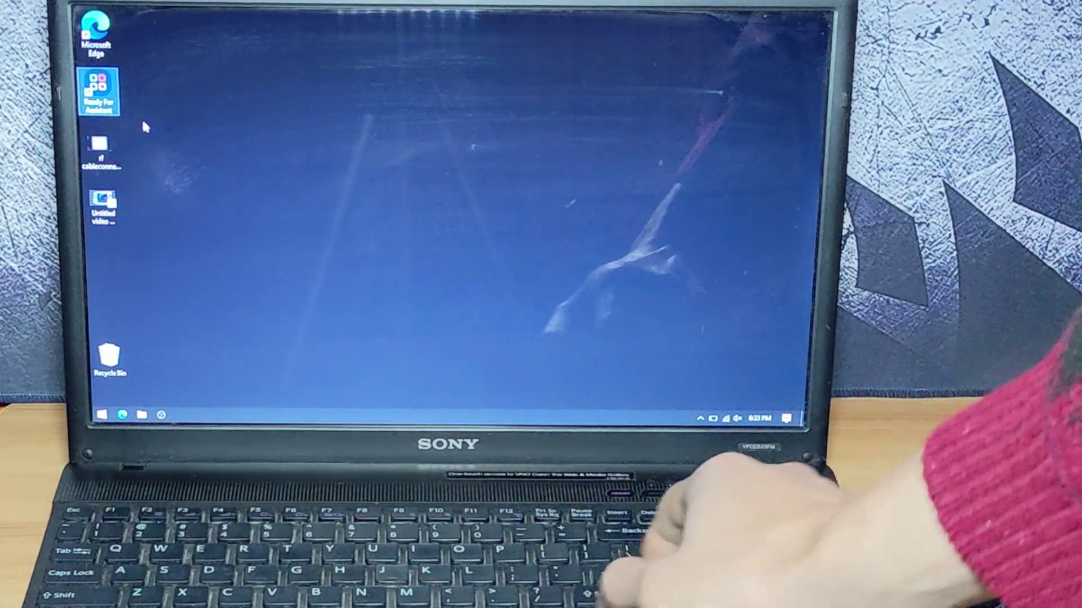
Step: Launch Ready For Assistant and switch Smart clipboard off on its Settings page
key("Return")
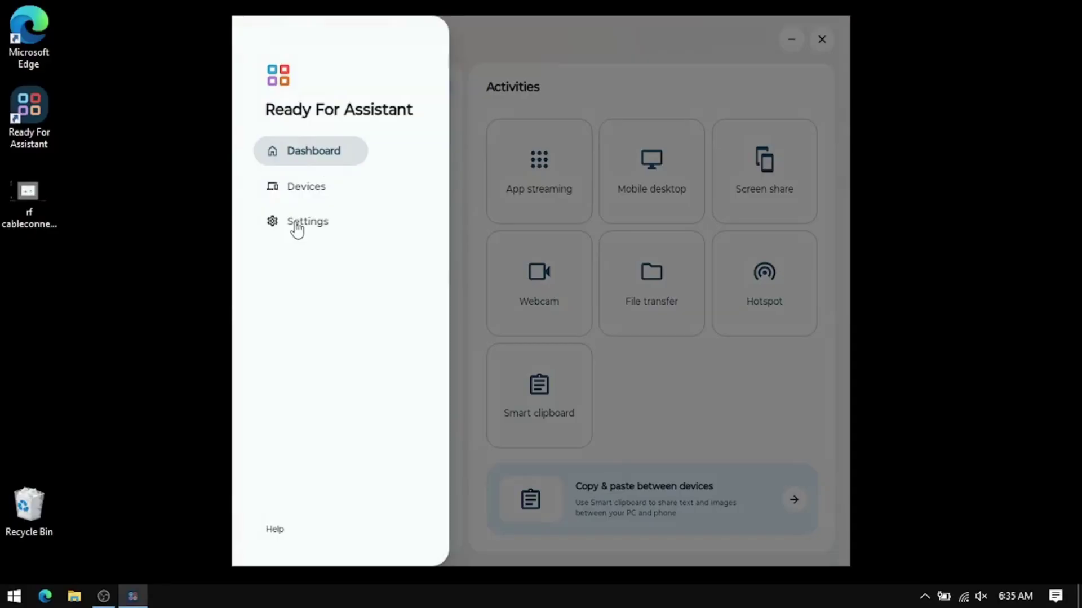
left_click(293, 167)
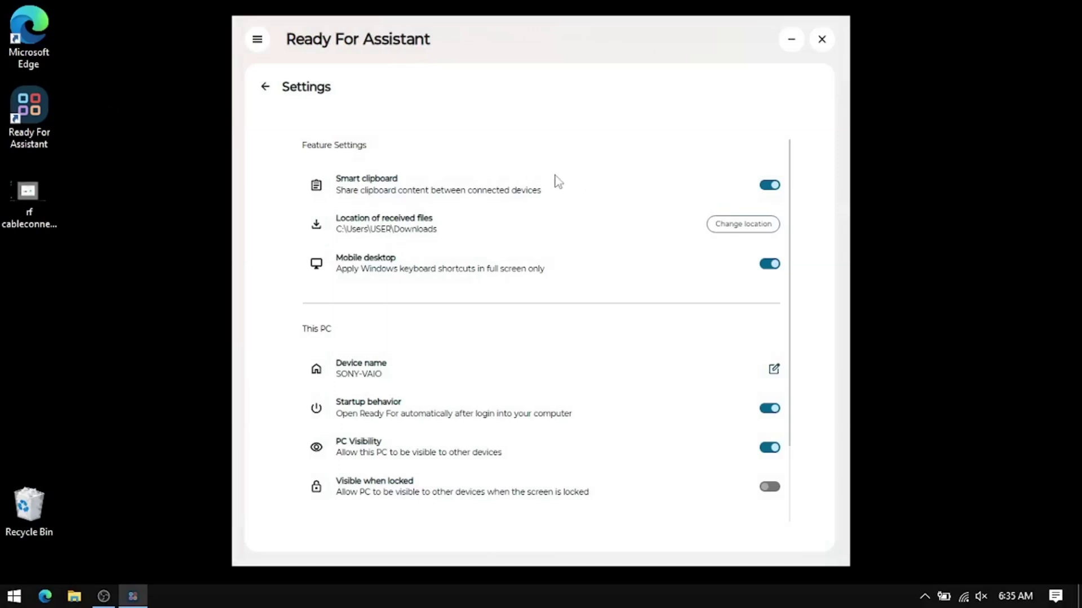
left_click(770, 186)
left_click(769, 186)
left_click(770, 190)
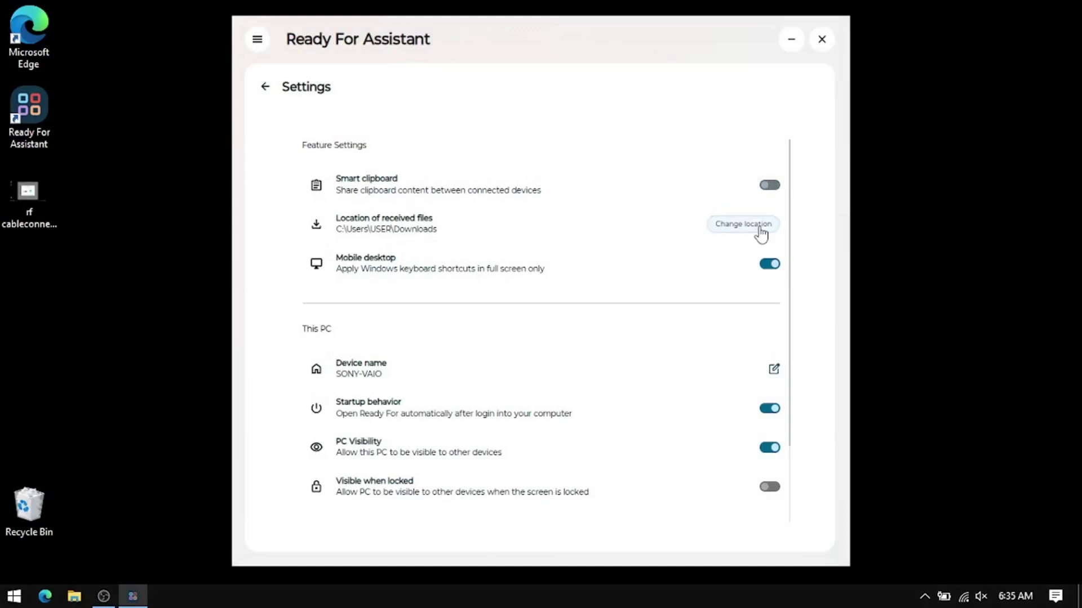
Step: Keep received files saving to Downloads and check version 05.0.0.009.000 for updates
left_click(735, 235)
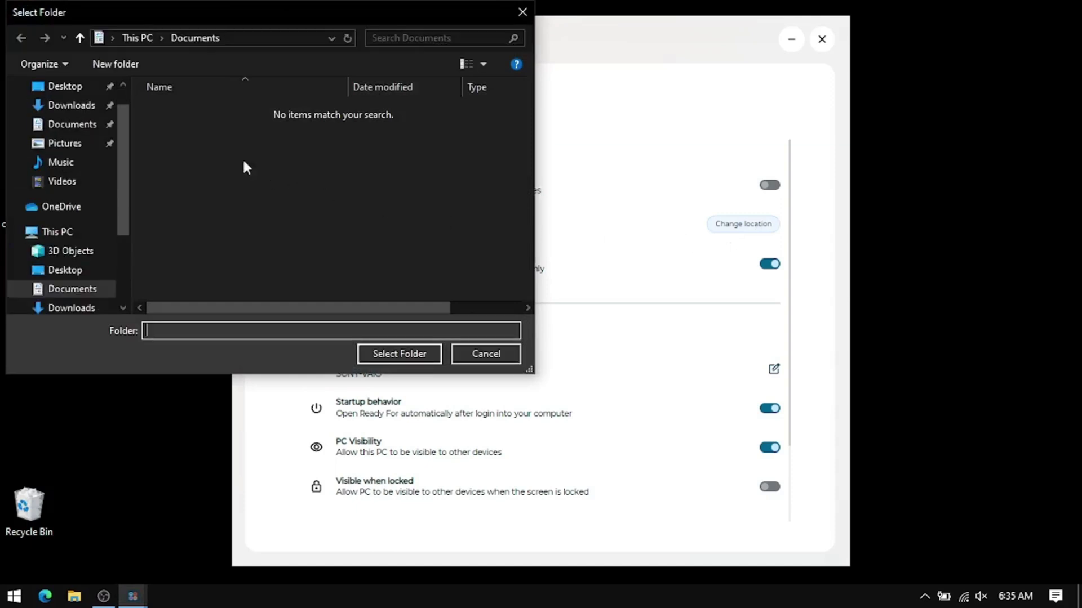
left_click(502, 355)
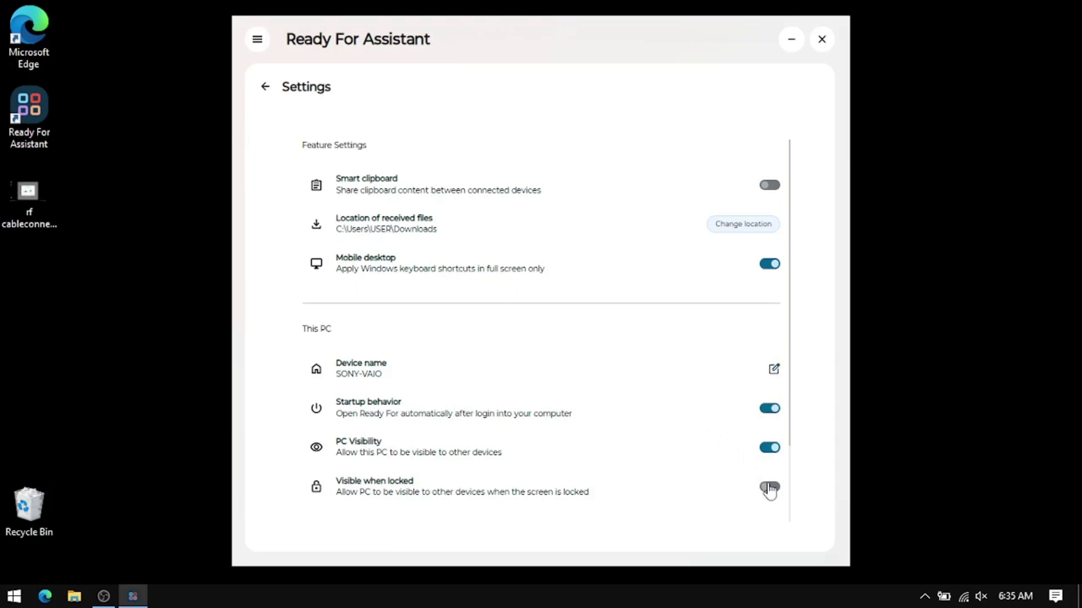
scroll(785, 506, "down", 2)
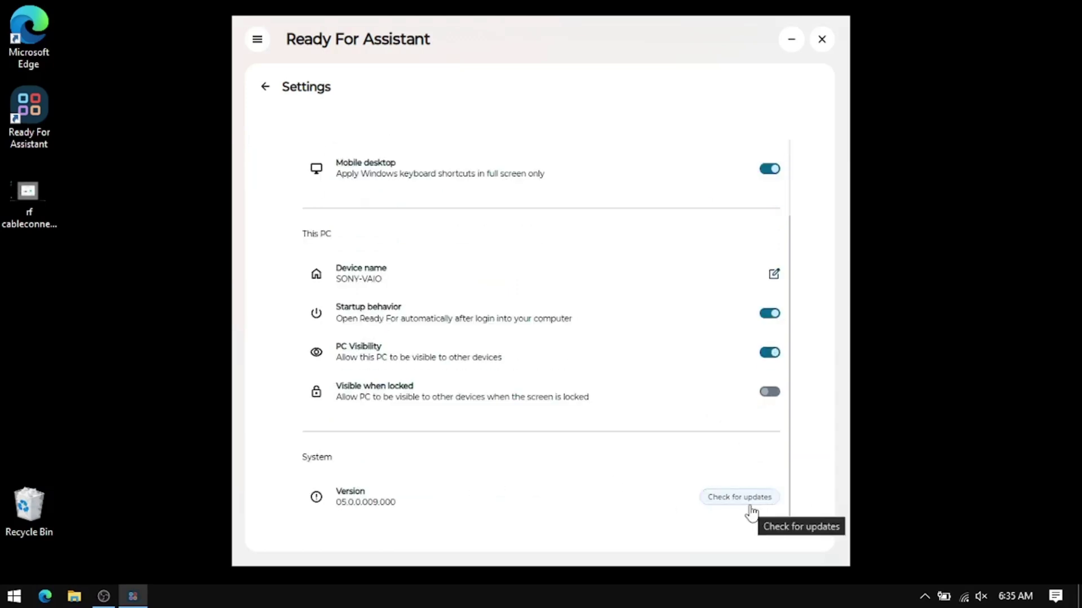
left_click(763, 495)
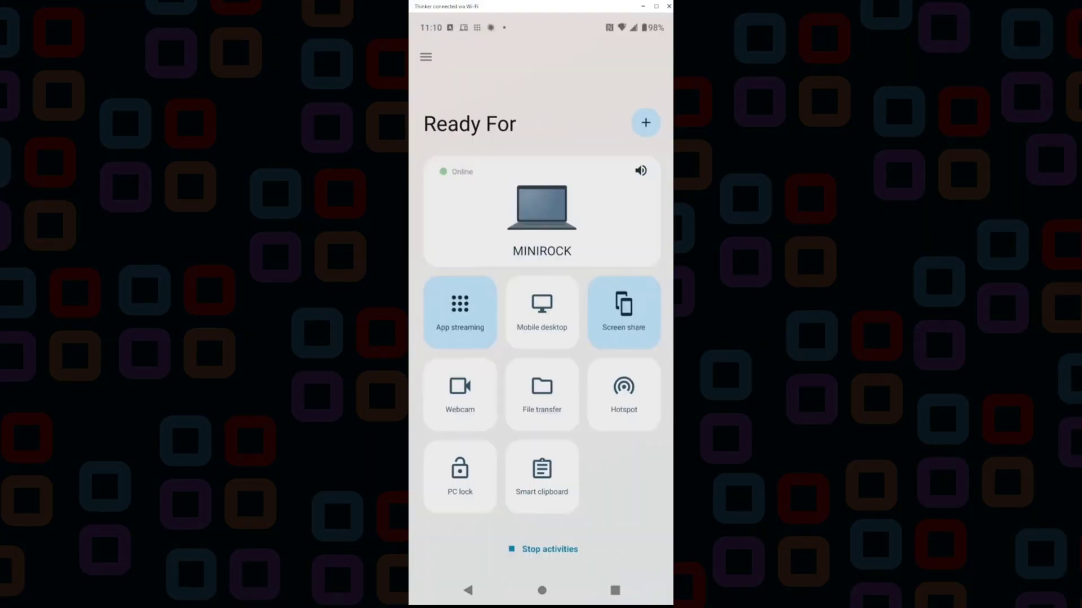
Step: Open Ready For's Settings on the phone, backing out of the Bluetooth options
left_click(430, 53)
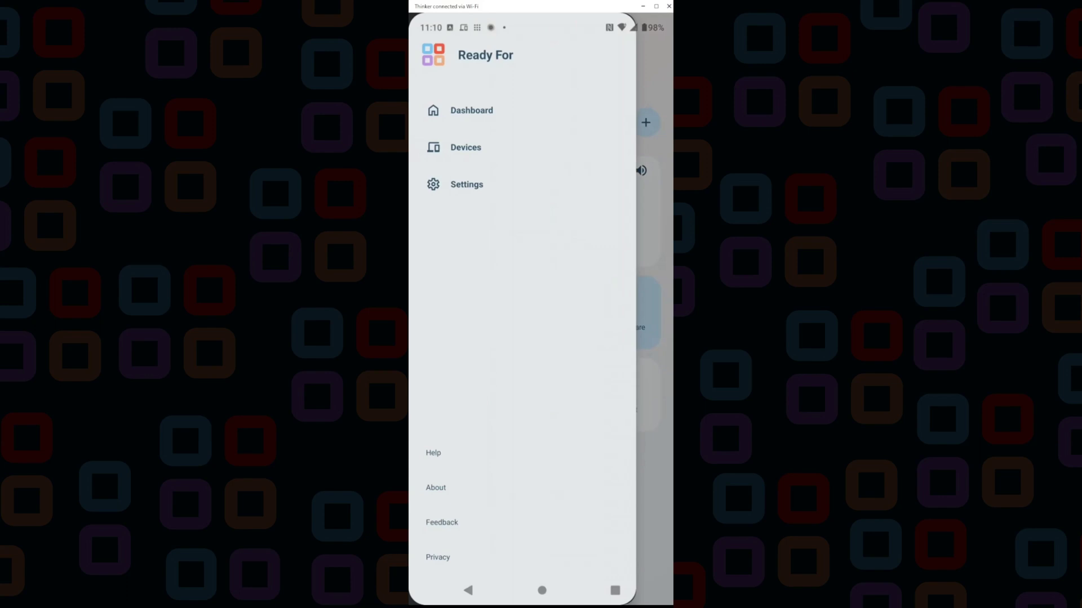
left_click(467, 184)
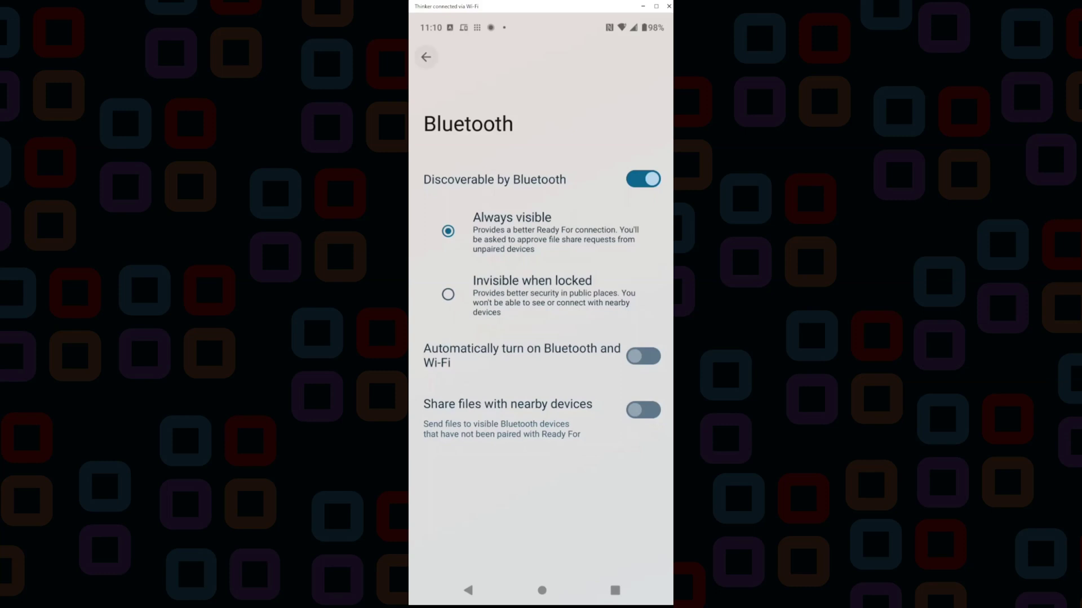
left_click(425, 56)
Step: Switch on Share notifications, review App notifications, and return to the settings list
left_click(458, 338)
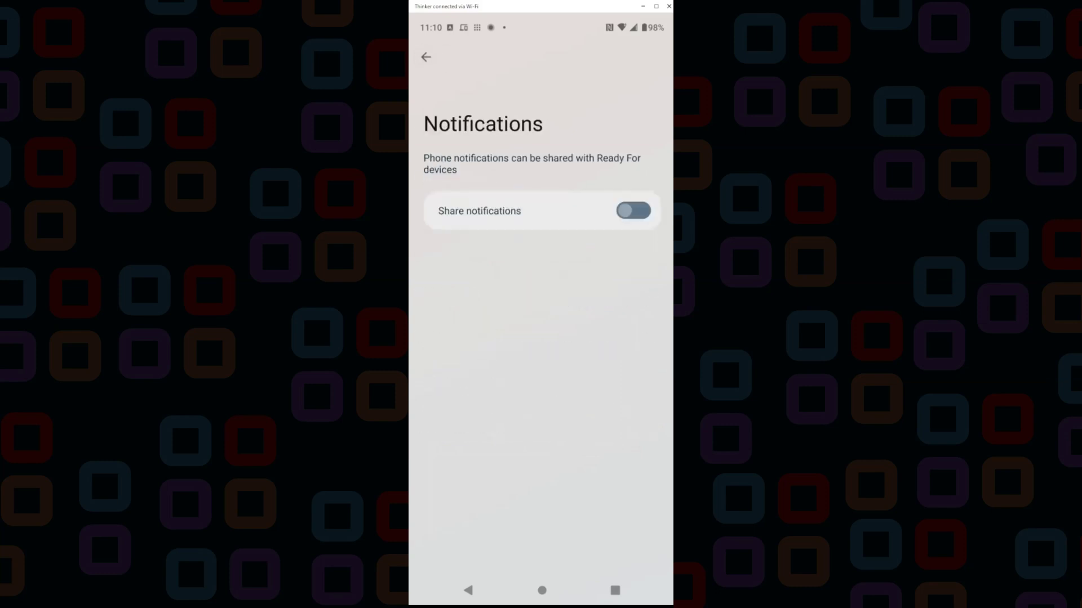
left_click(634, 211)
left_click(633, 210)
left_click(633, 211)
left_click(504, 372)
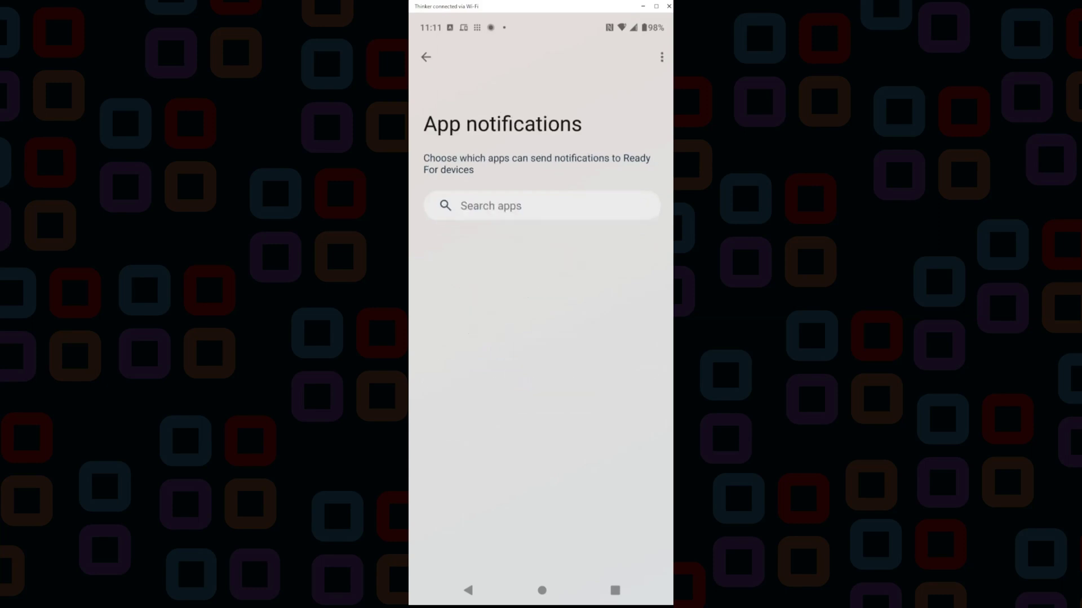
left_click(425, 57)
left_click(423, 56)
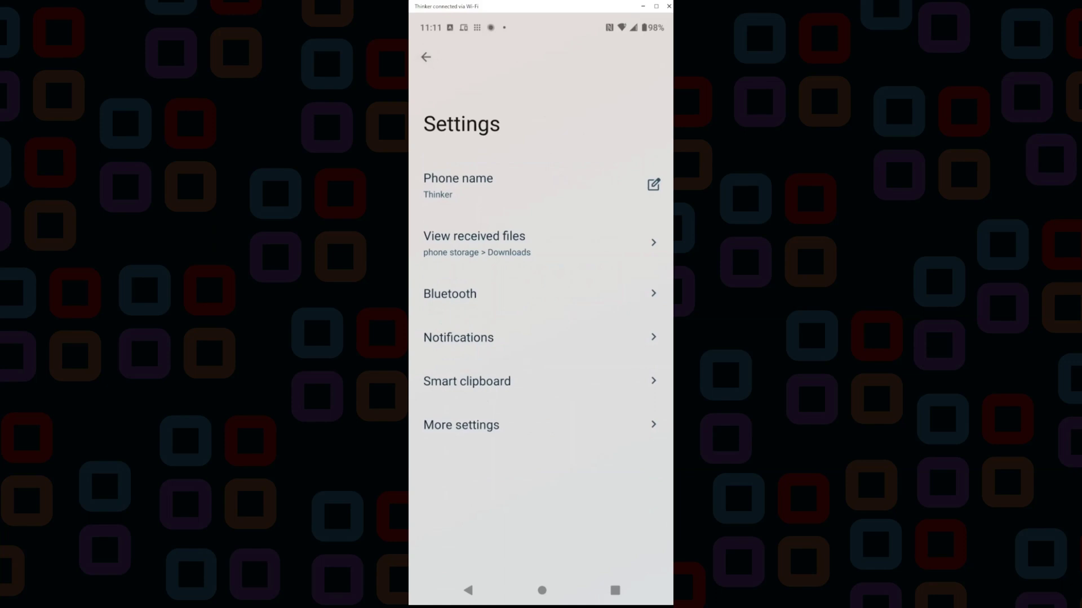
Step: Try Smart clipboard on the phone, leave it off, and return to settings
left_click(466, 382)
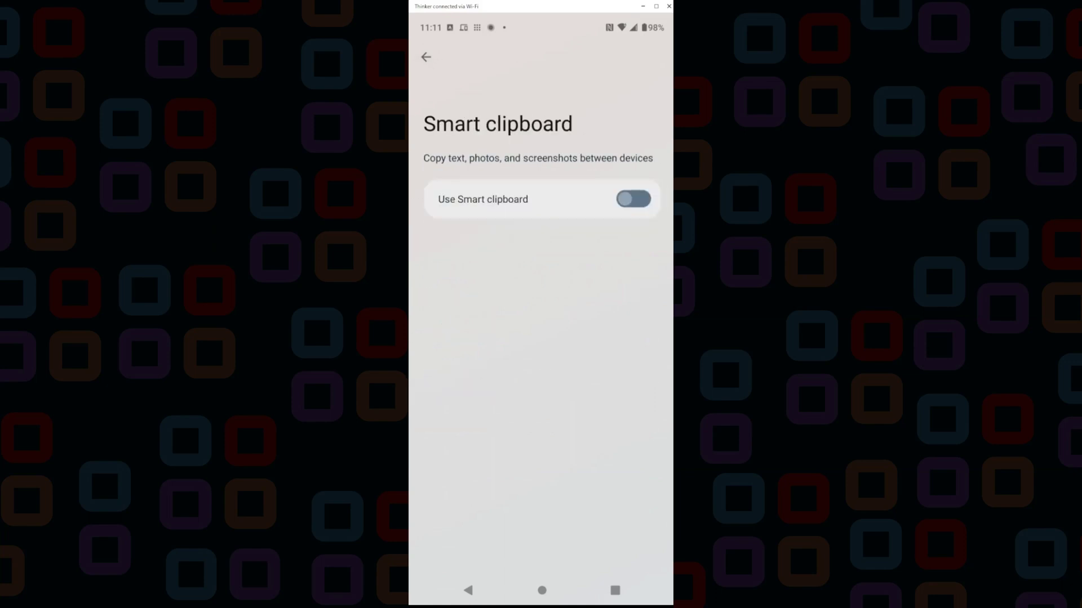
left_click(633, 199)
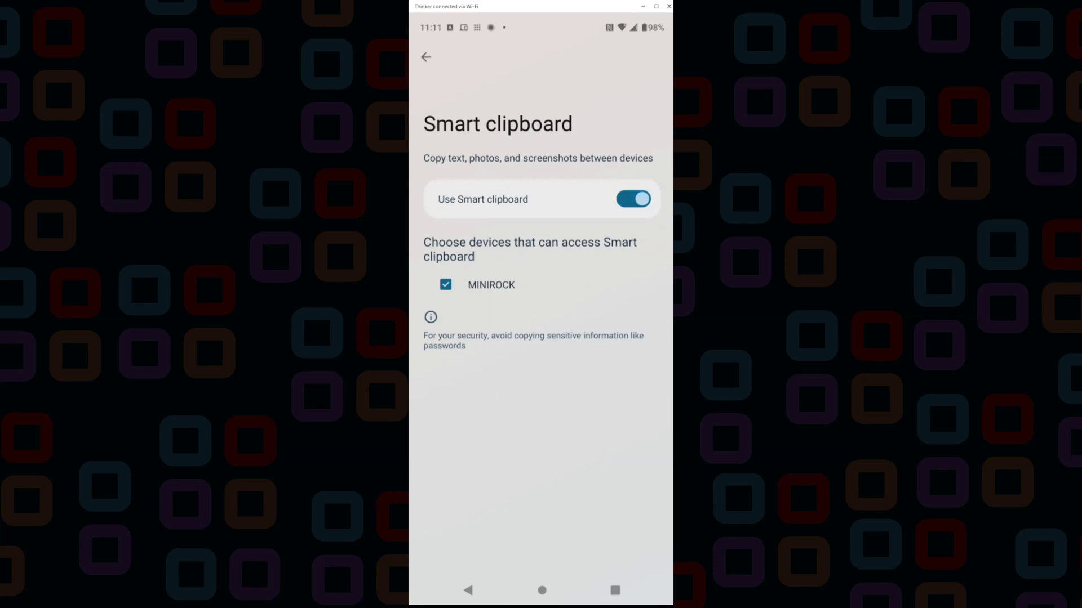
left_click(633, 198)
left_click(426, 57)
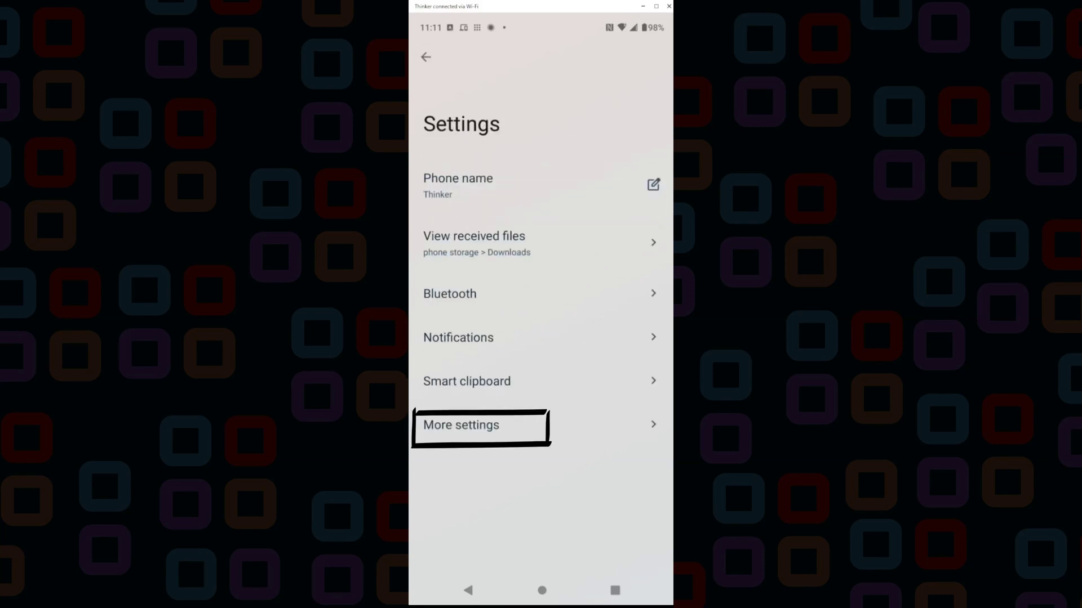
Step: In More settings, toggle High efficiency streaming on, then leave it off
left_click(461, 425)
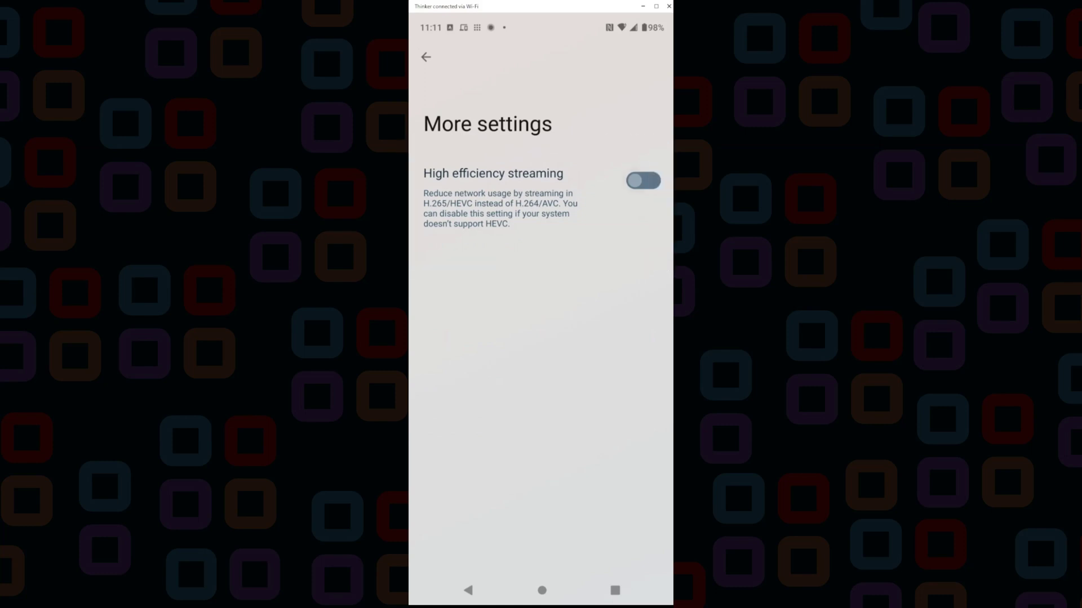
left_click(643, 180)
left_click(643, 180)
left_click(426, 57)
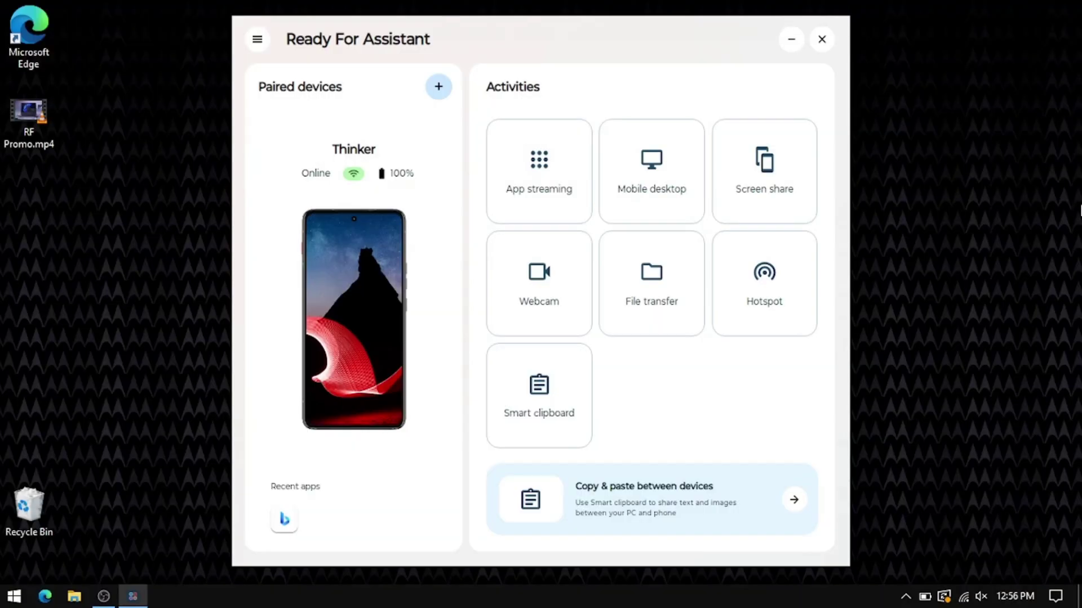
Step: Start the mobile desktop from its card in landscape at 1368 x 768
left_click(657, 194)
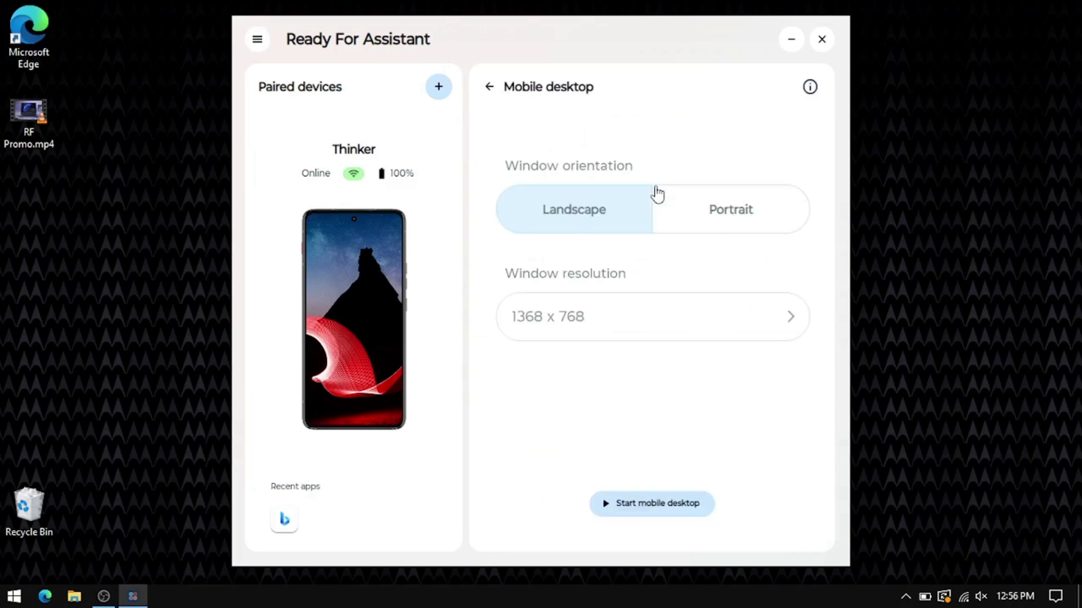
left_click(667, 510)
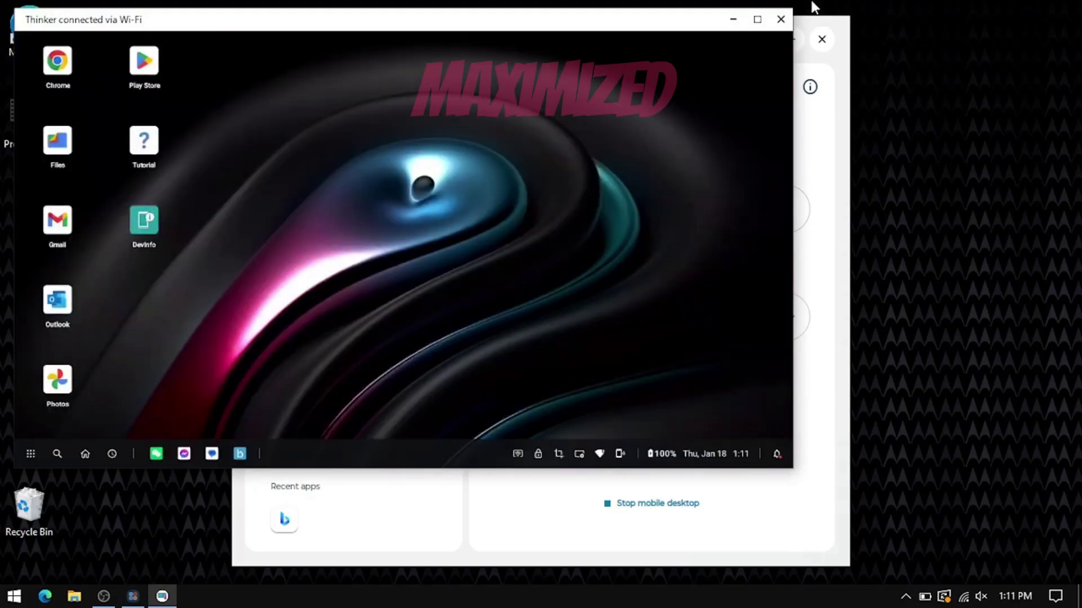
Step: Set the mobile desktop resolution to 1280 x 720 in Desktop settings and maximize the window
left_click(757, 19)
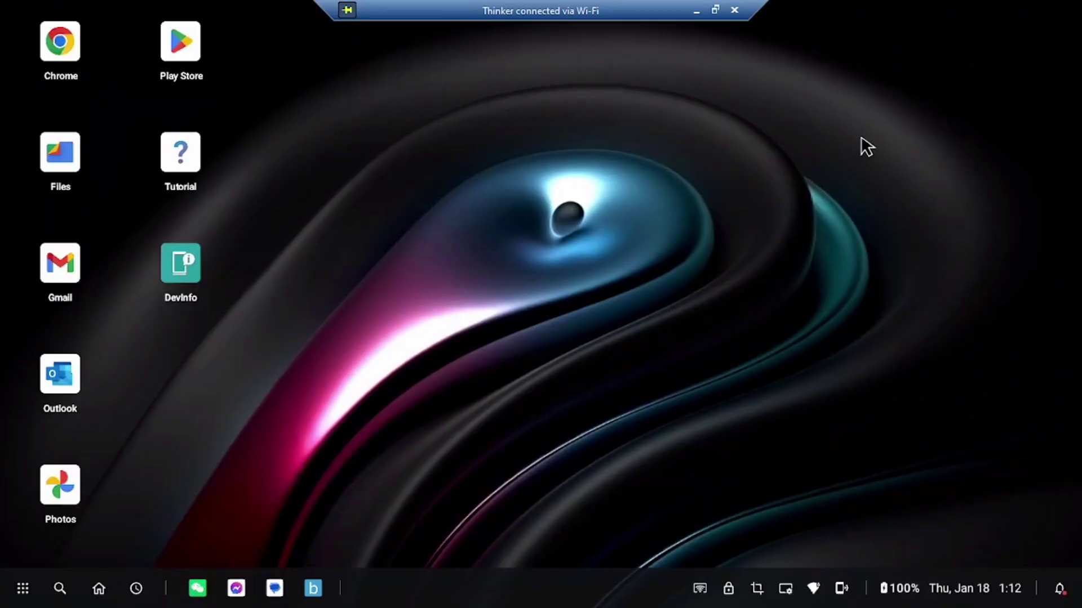
right_click(860, 138)
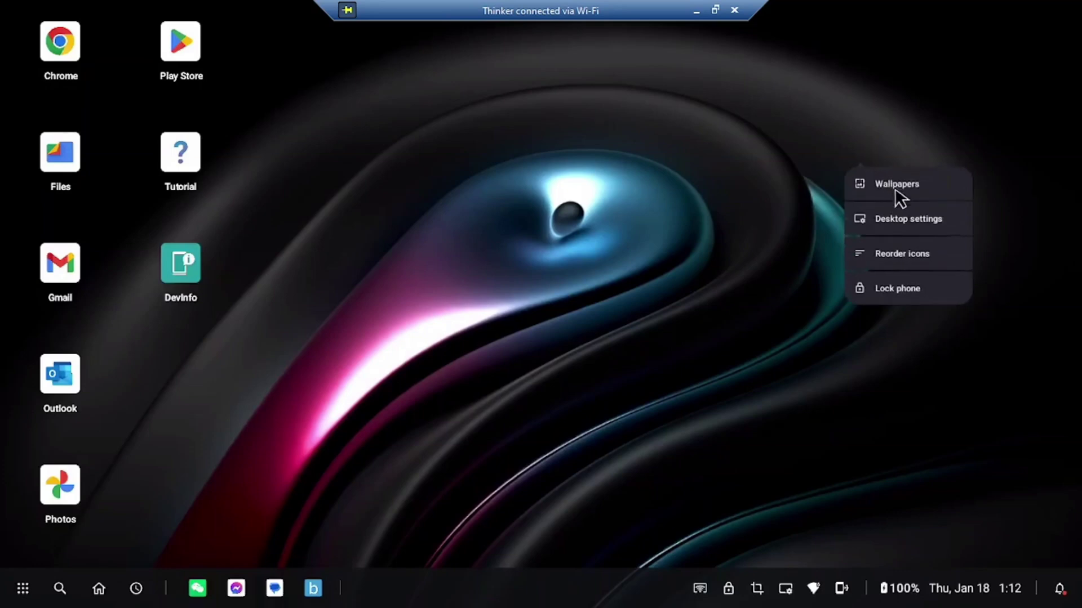
left_click(913, 223)
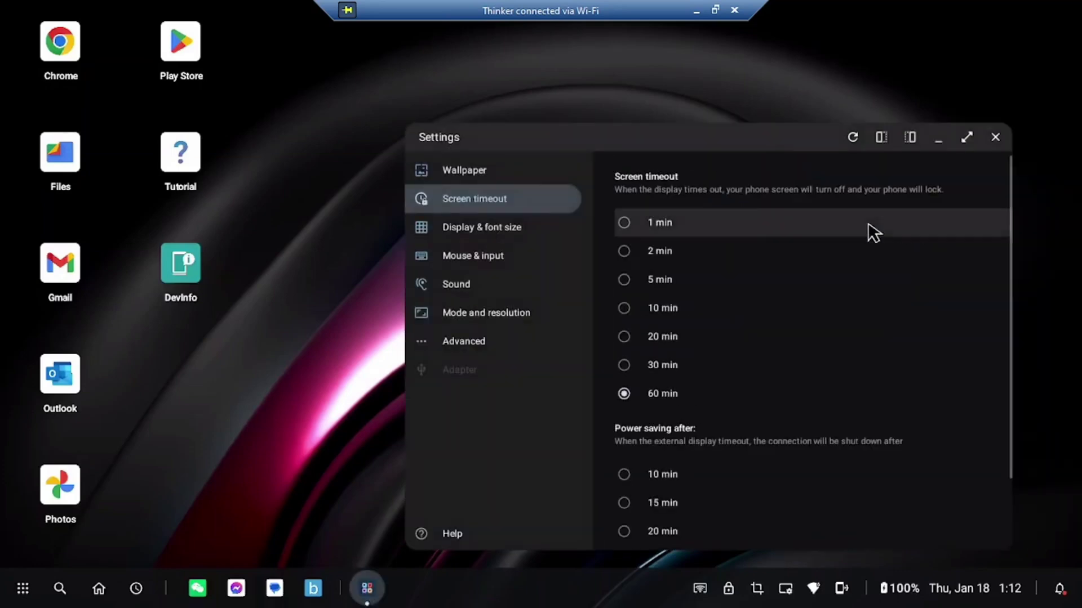
left_click(512, 230)
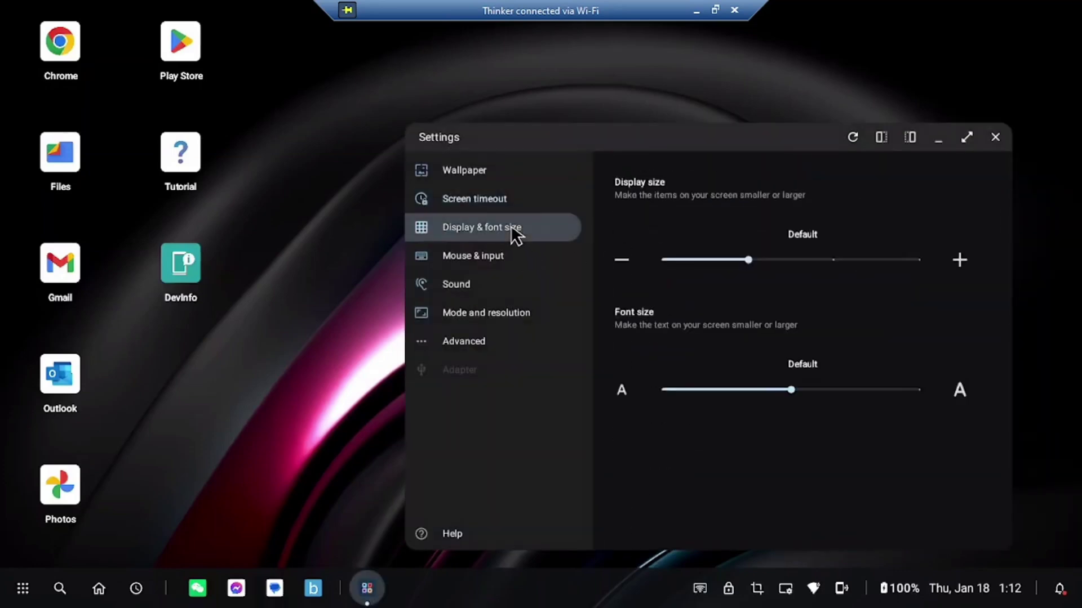
left_click(555, 313)
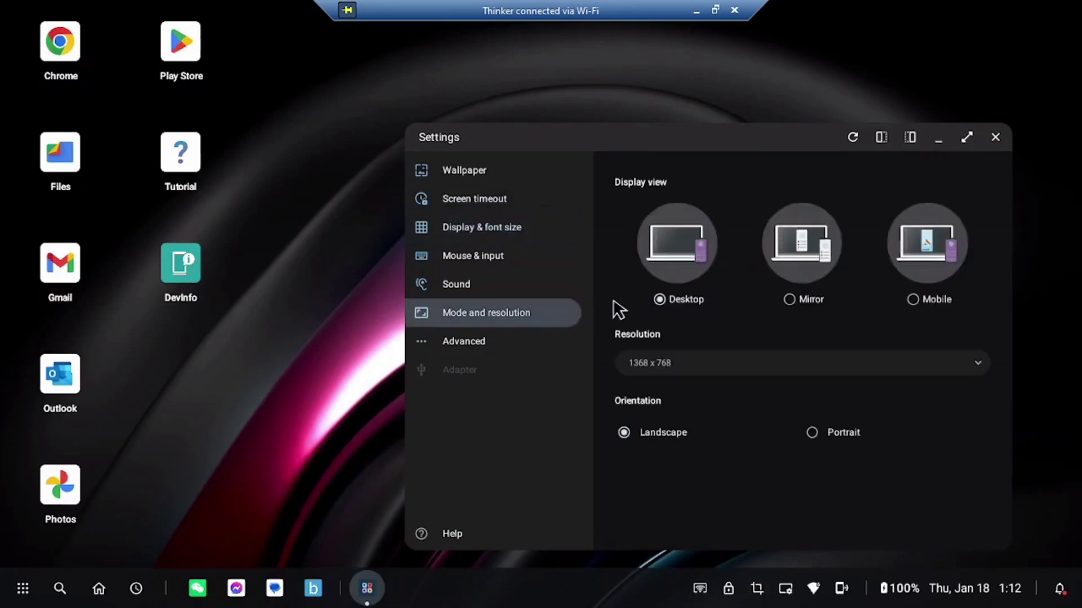
left_click(682, 369)
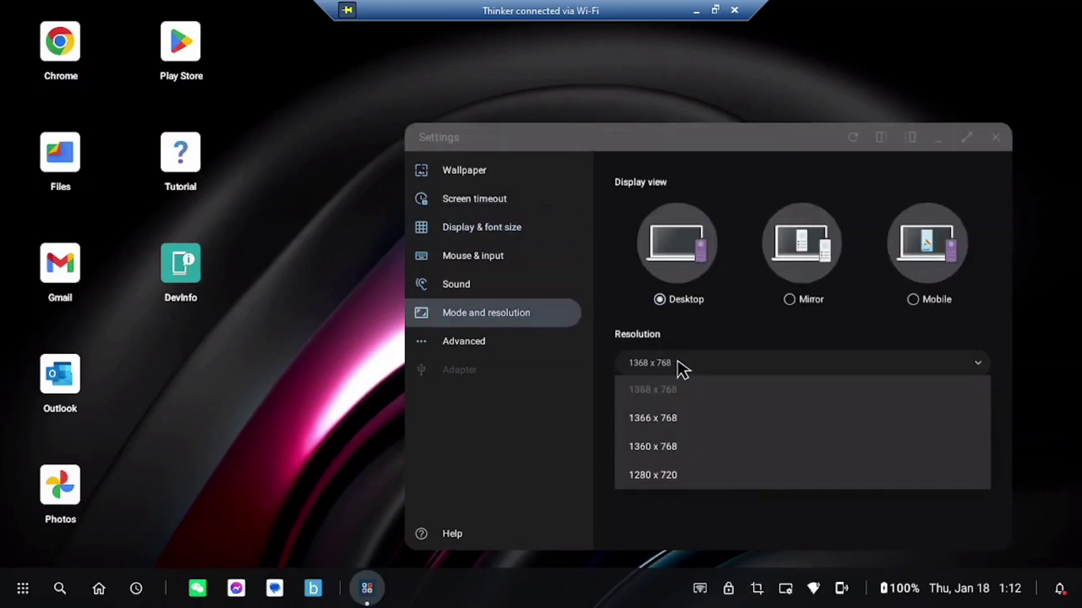
left_click(673, 361)
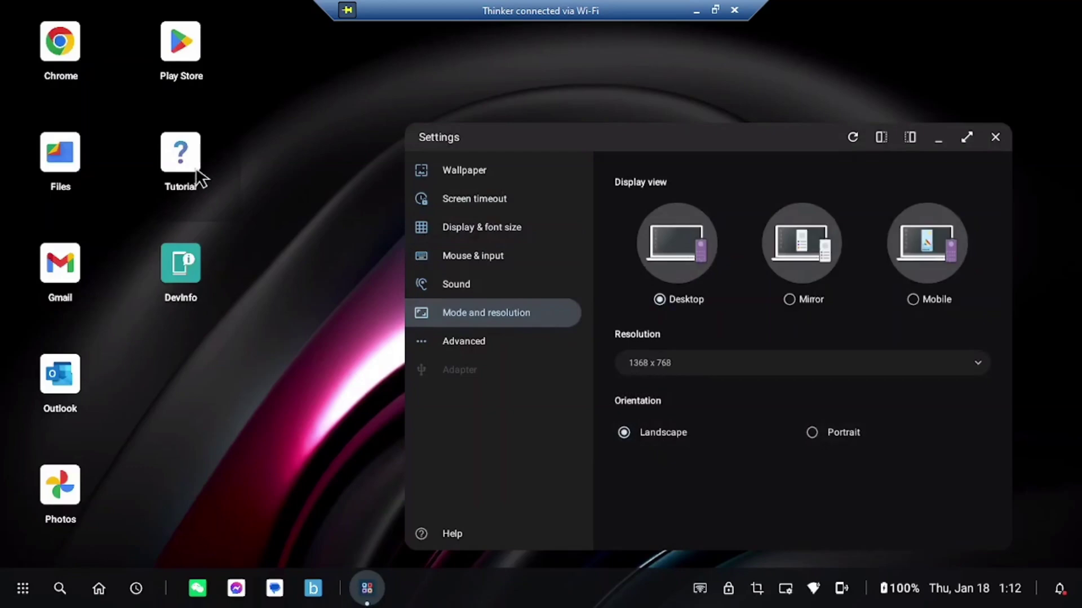
left_click(726, 365)
left_click(725, 473)
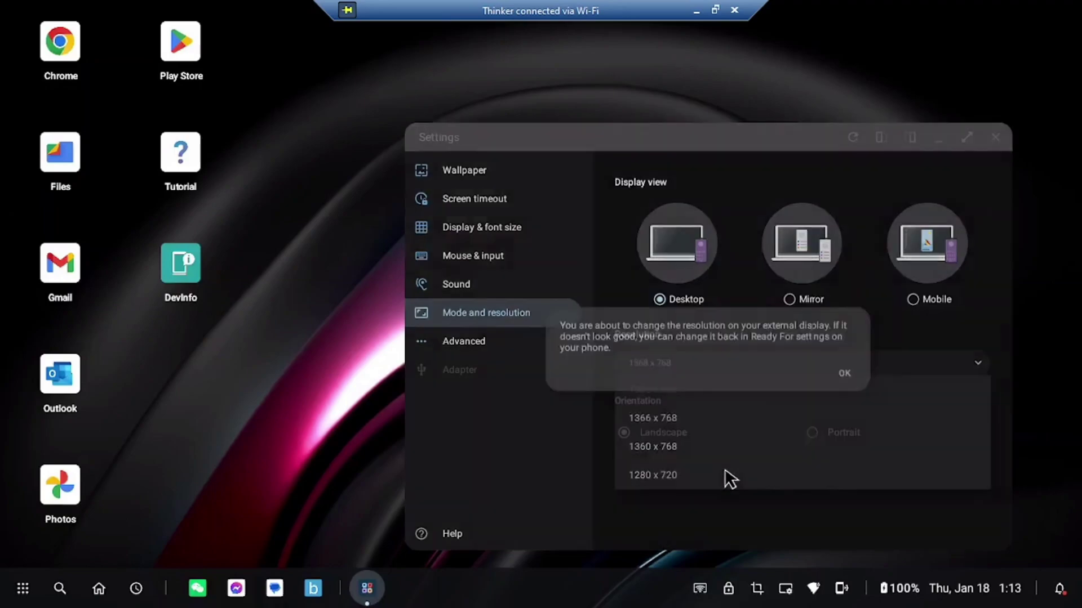
left_click(843, 364)
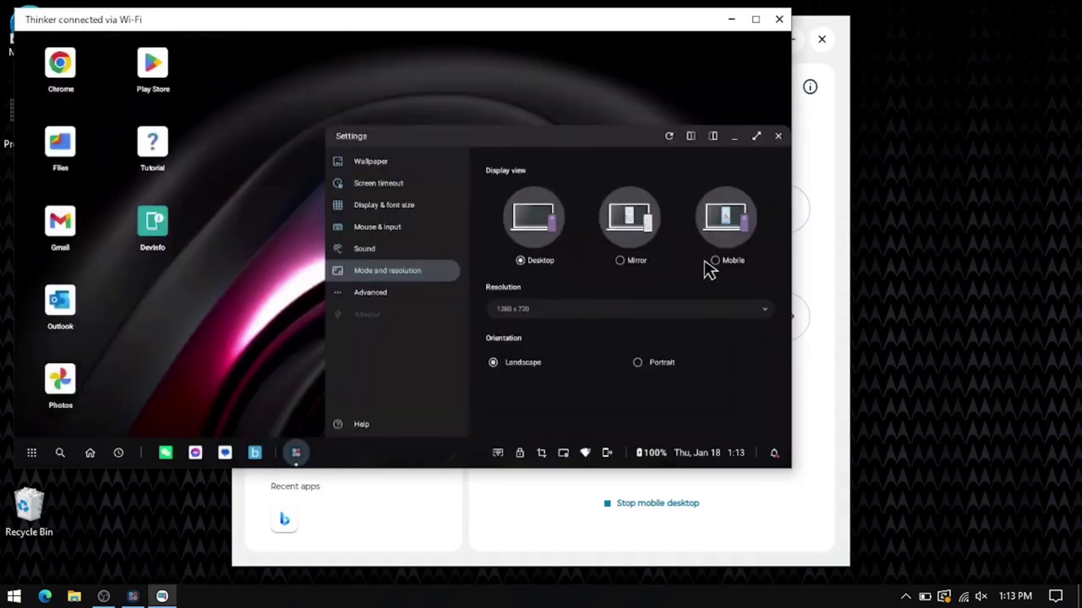
left_click(756, 19)
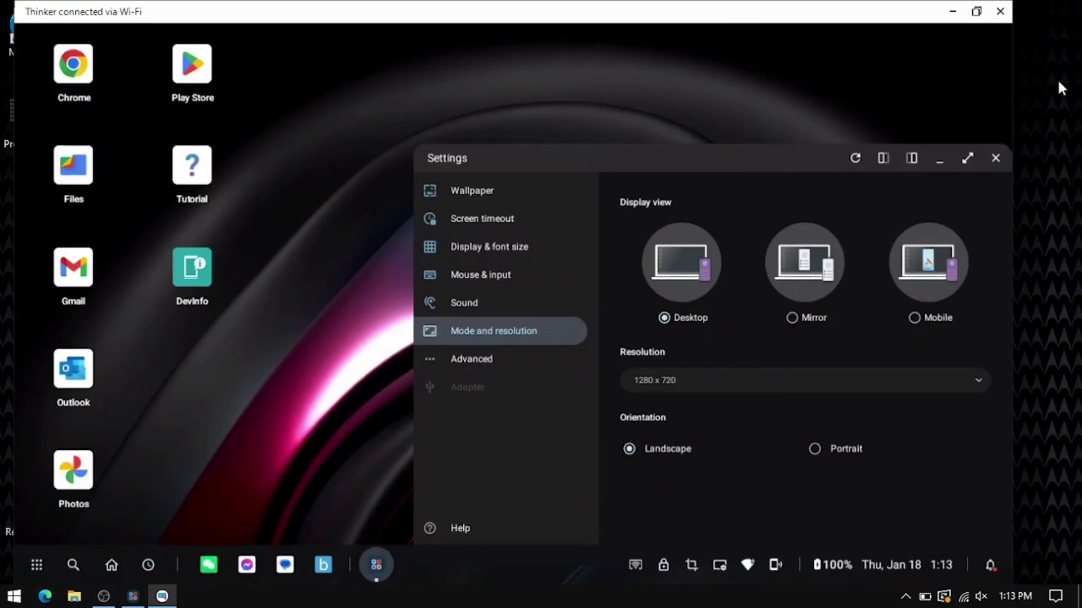
Step: Put File Explorer on the right, snap the phone desktop left, and set 1366x768 resolution
key("super+e")
left_click_drag(833, 120, 1059, 324)
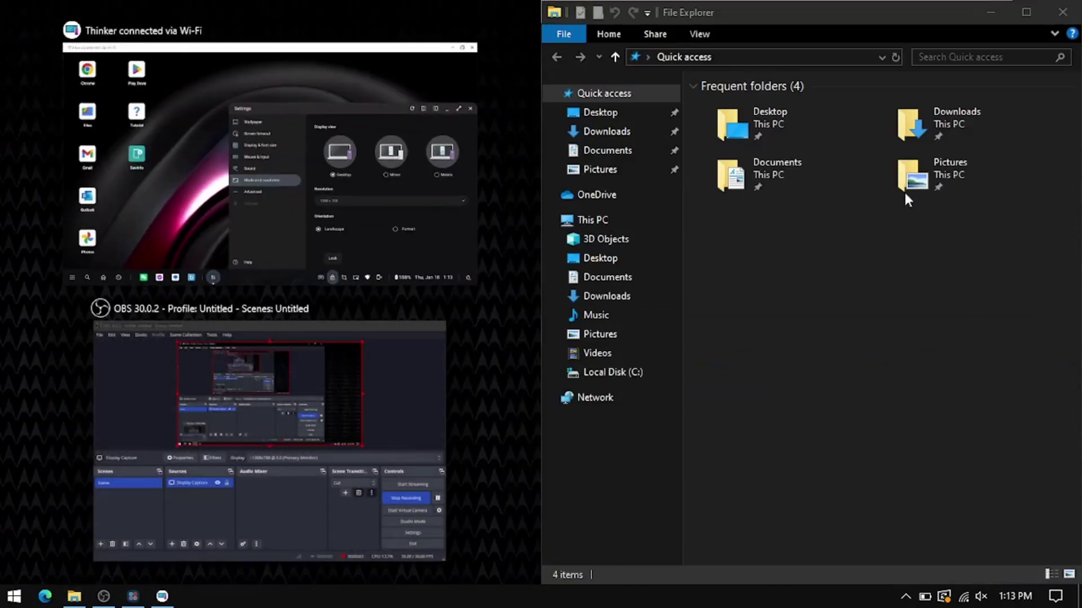
left_click(186, 121)
right_click(186, 125)
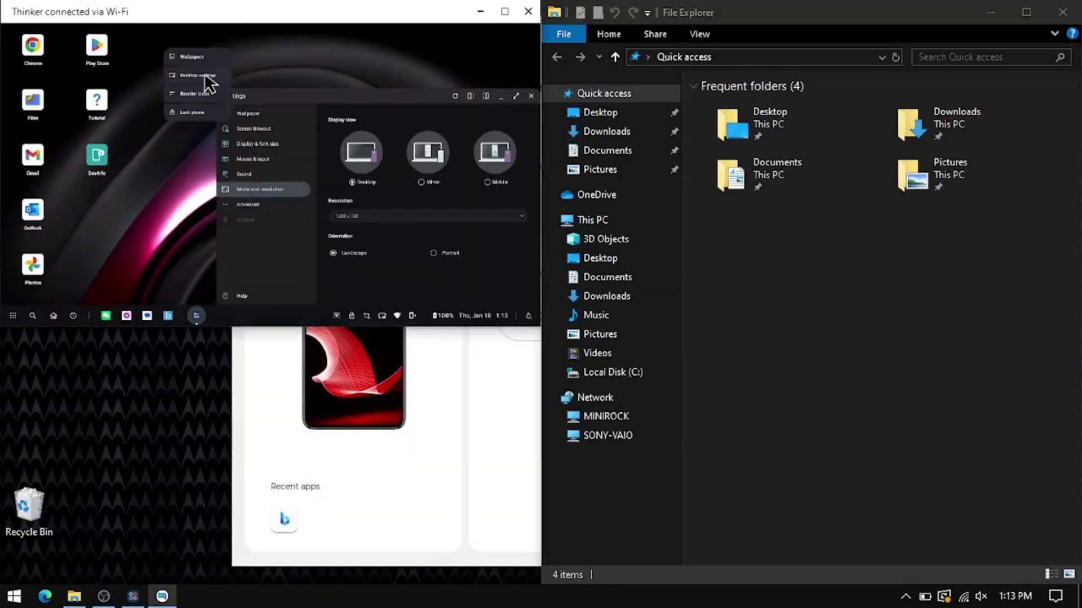
left_click(311, 251)
left_click(388, 218)
left_click(393, 230)
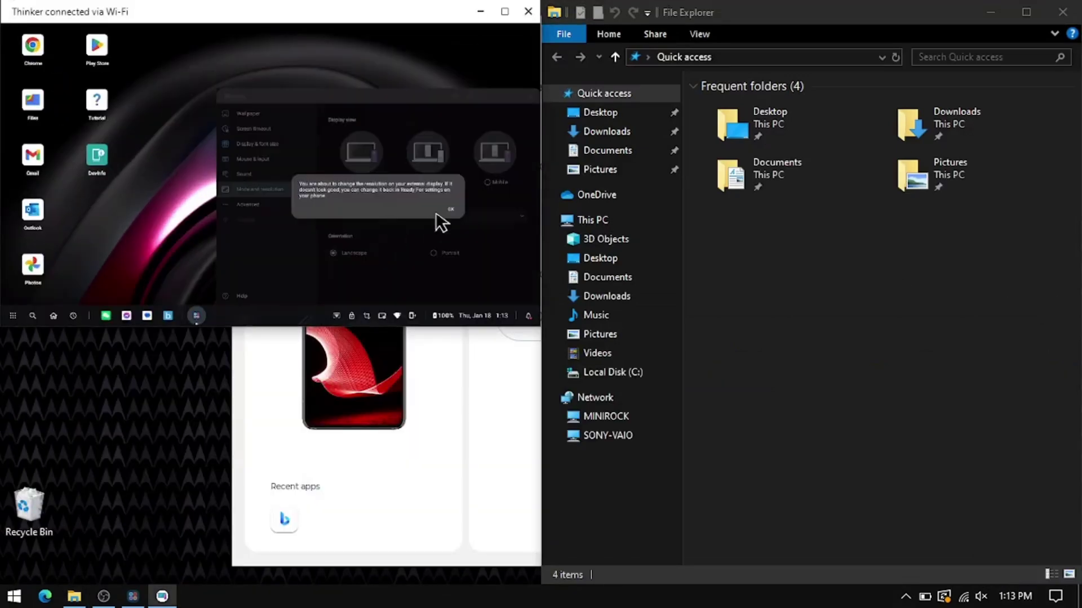
left_click(973, 12)
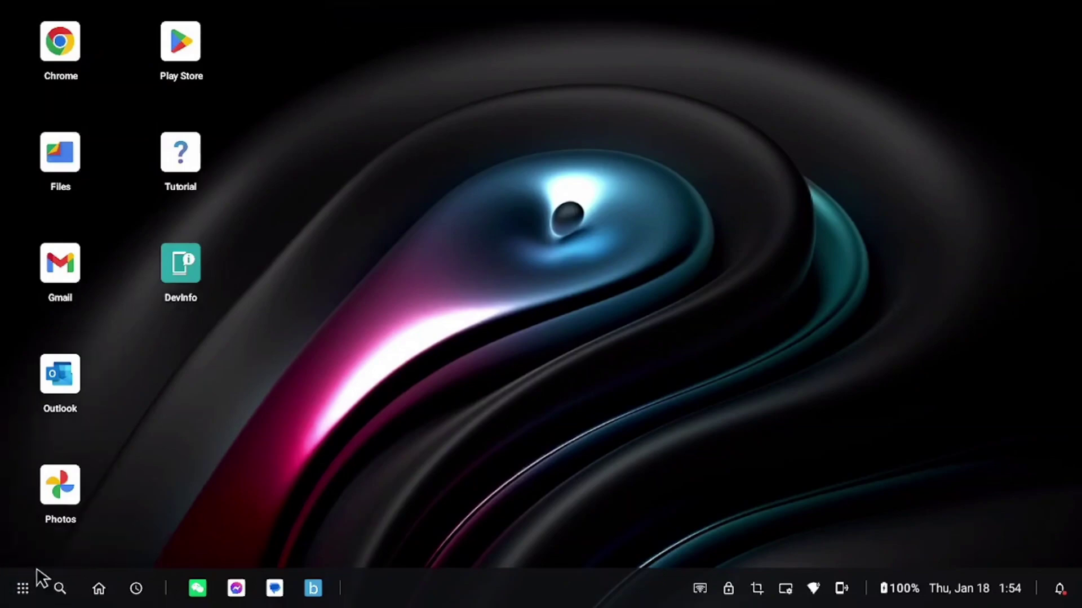
Step: Open WeChat in a window from the taskbar
left_click(23, 589)
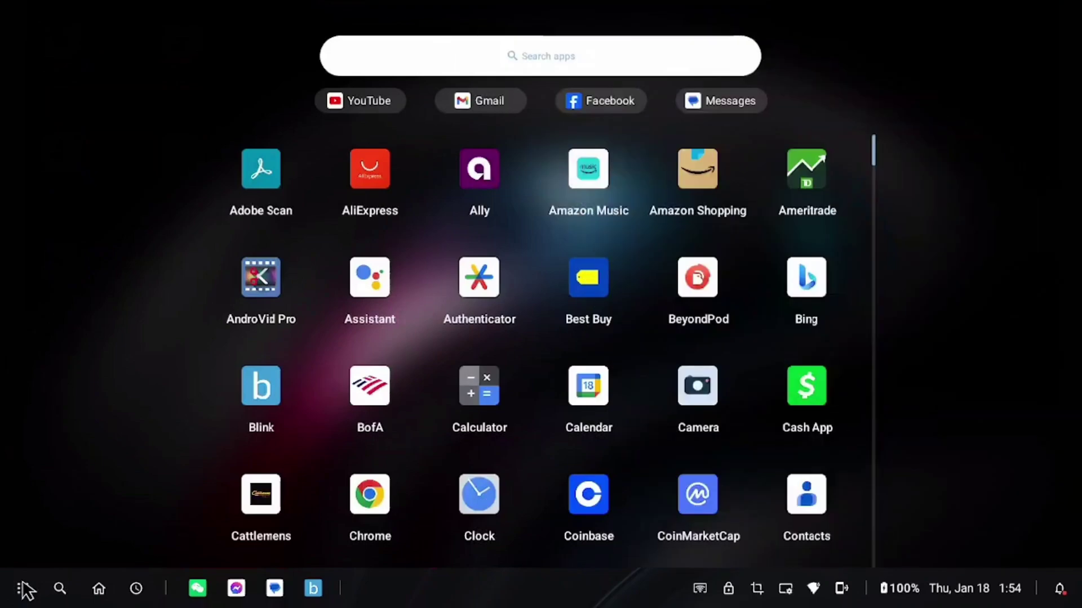
left_click(23, 588)
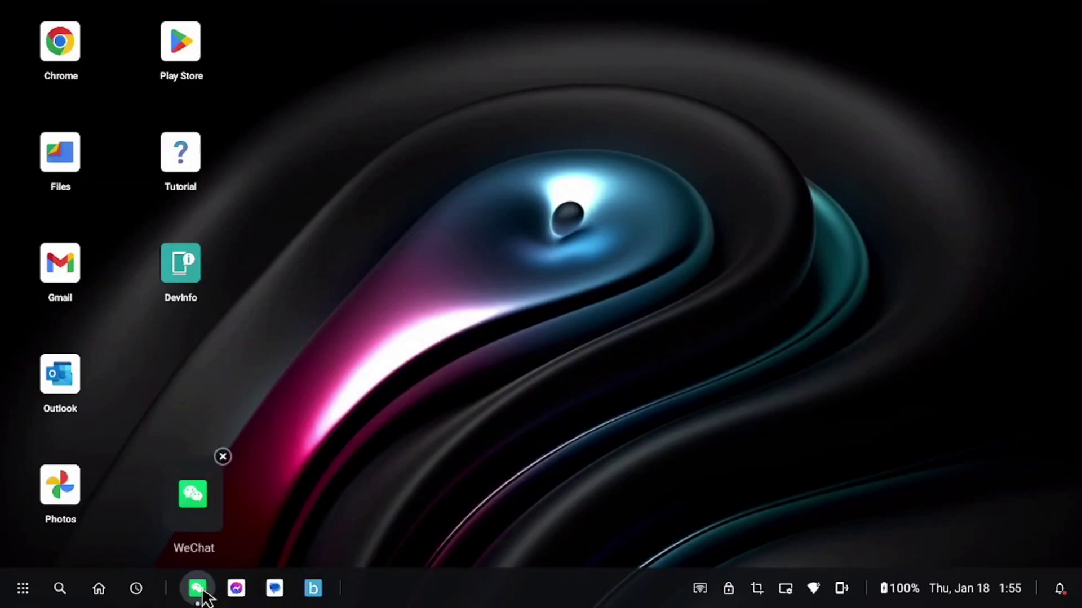
left_click(200, 590)
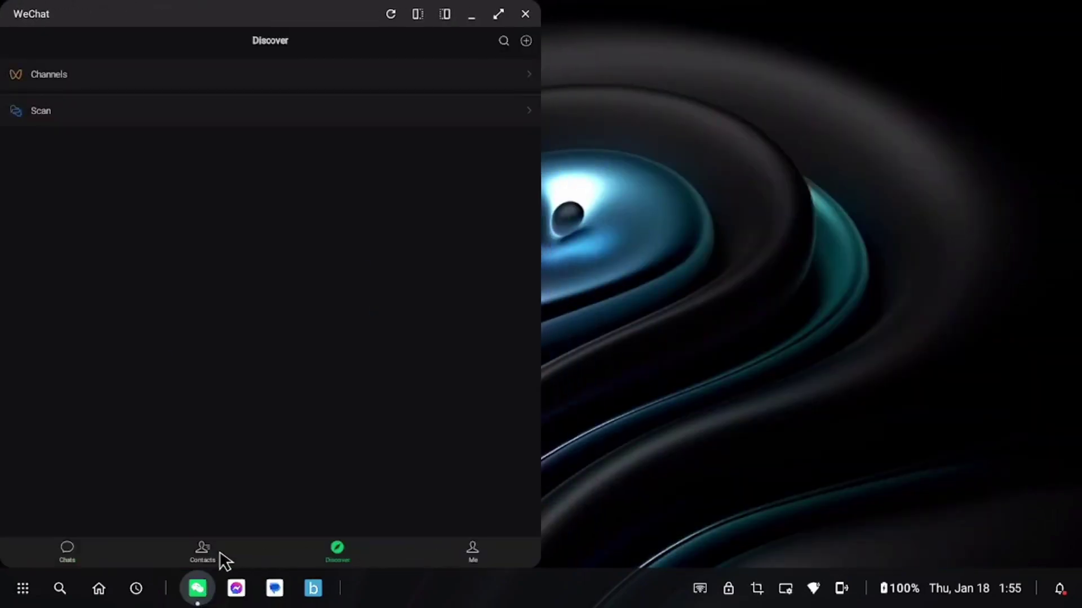
Step: Launch Best Buy and Calculator from the App tray and move Calculator up-right
left_click(22, 589)
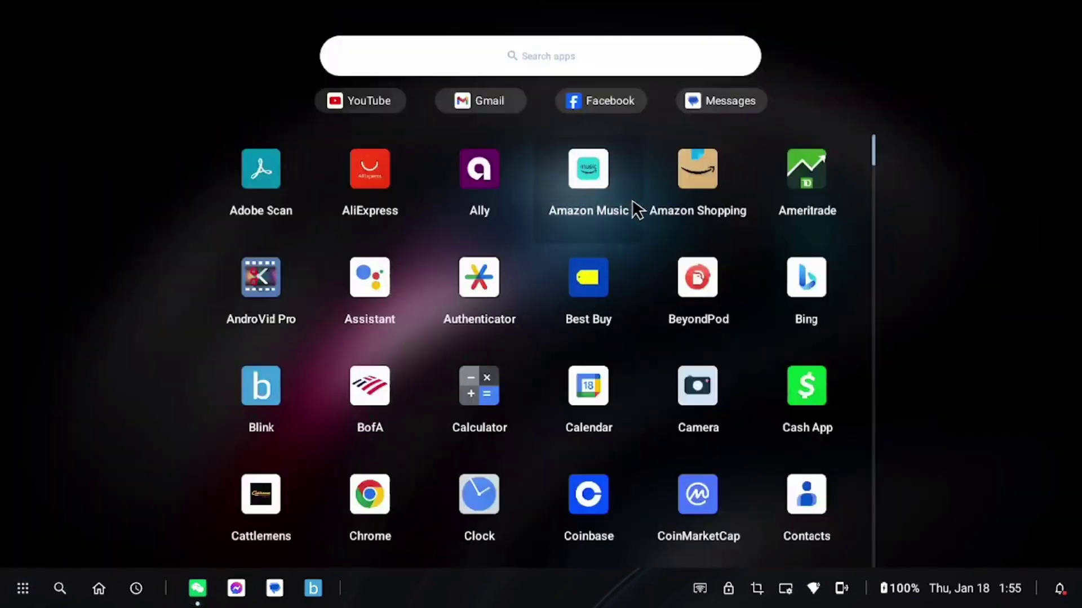
left_click(591, 276)
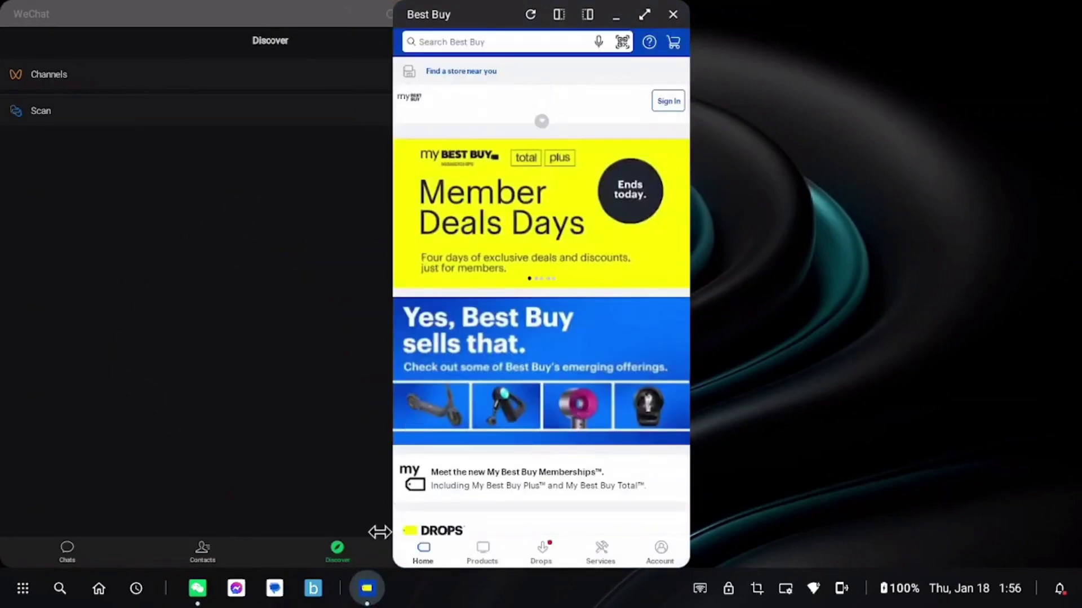
key("super")
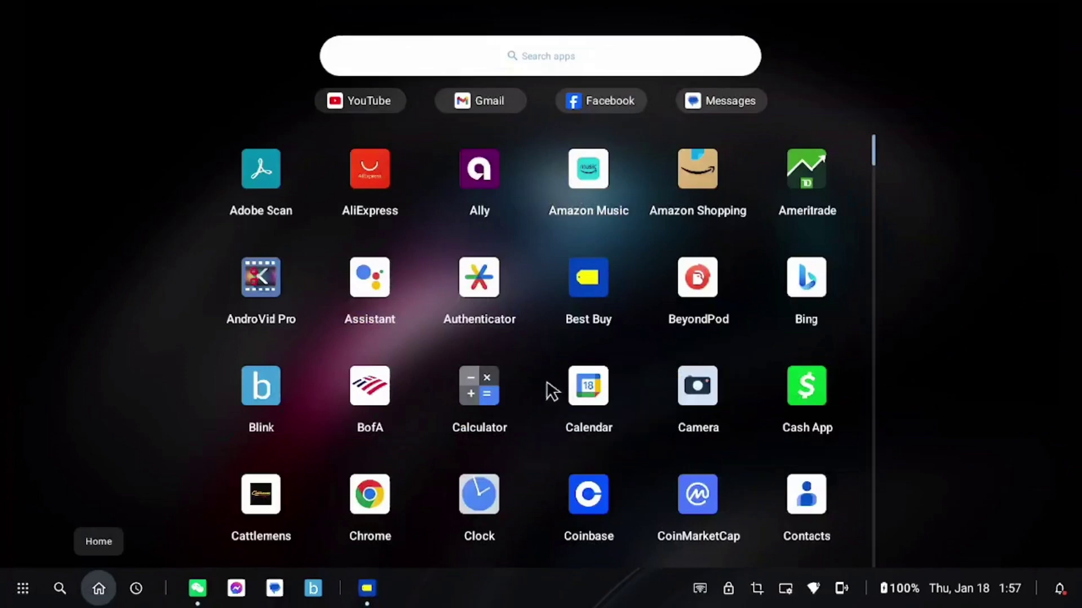
left_click(493, 395)
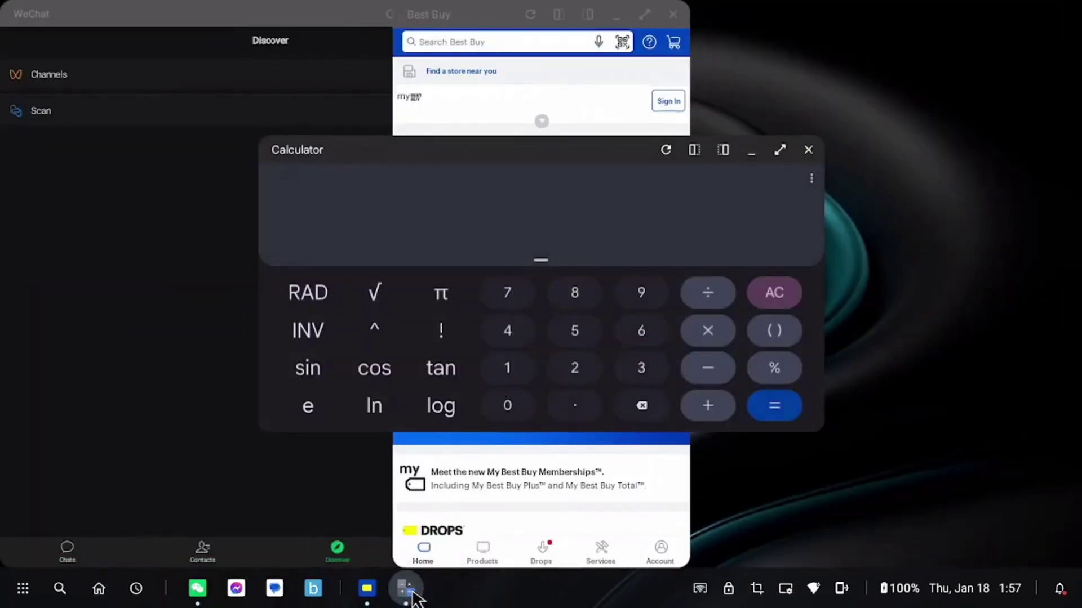
left_click_drag(608, 155, 848, 112)
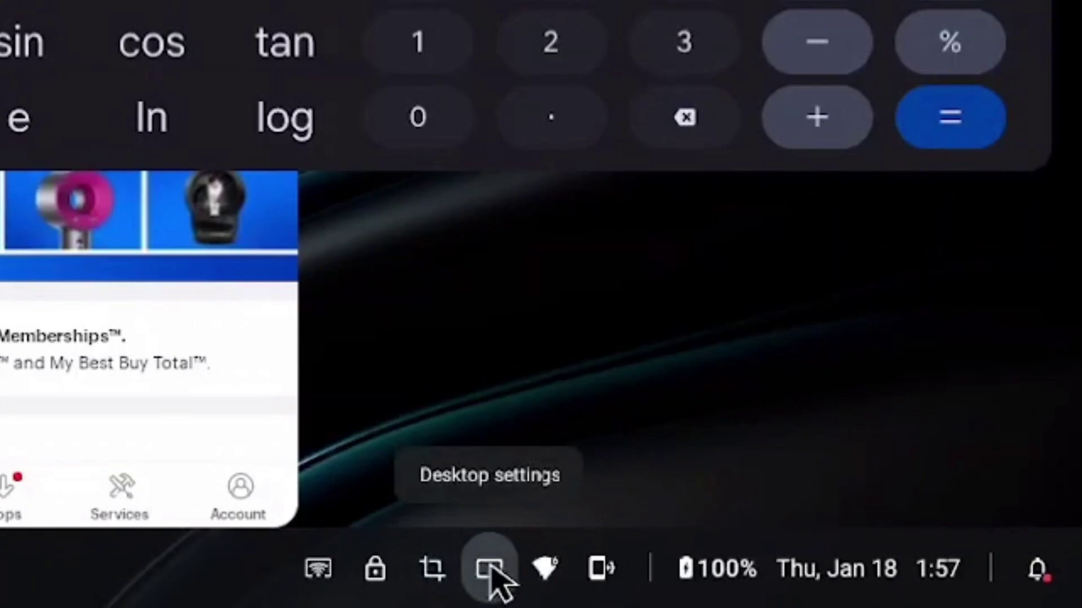
Step: Route the phone's media output to SONY-VAIO, briefly switching back to the phone first
left_click(489, 569)
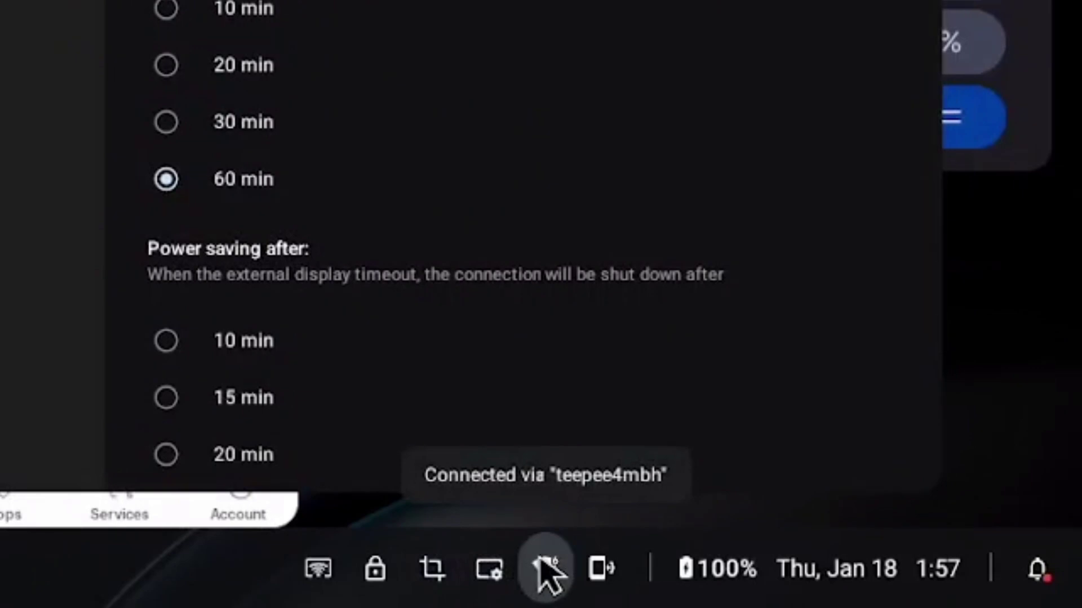
left_click(587, 558)
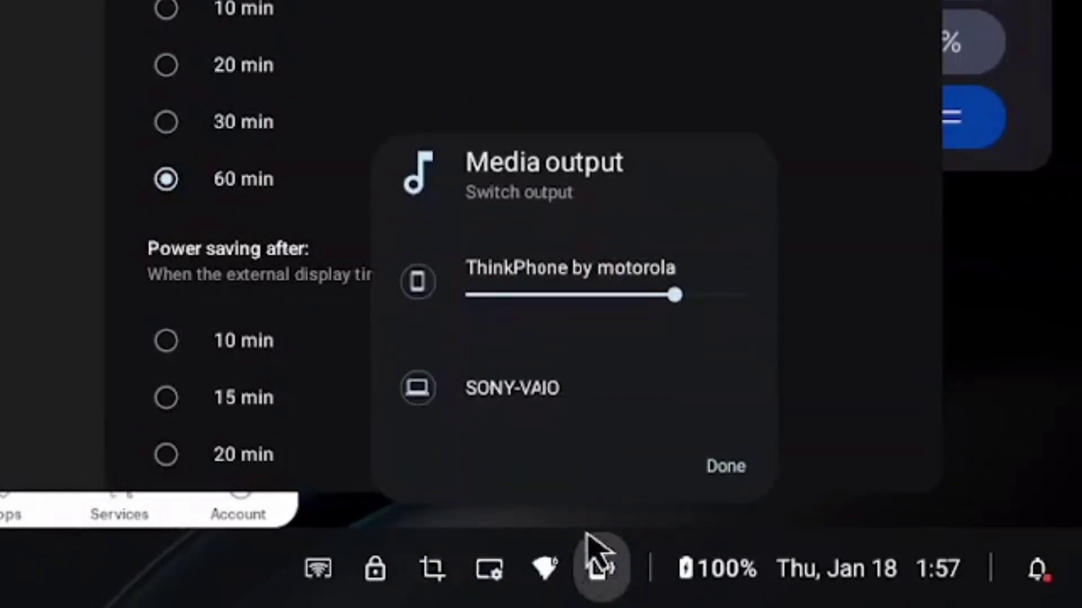
left_click(584, 389)
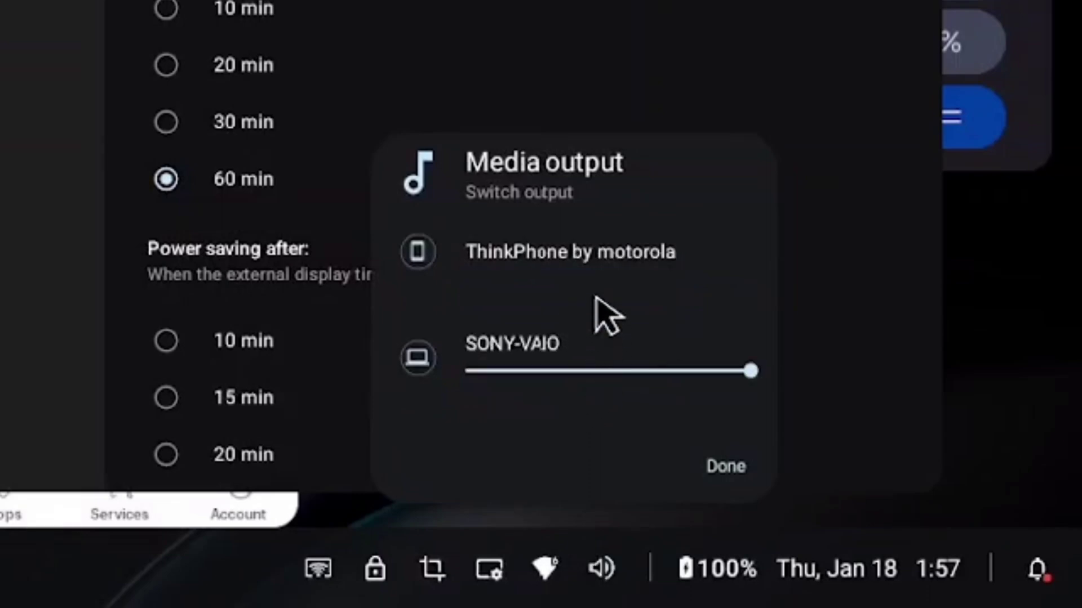
left_click(595, 266)
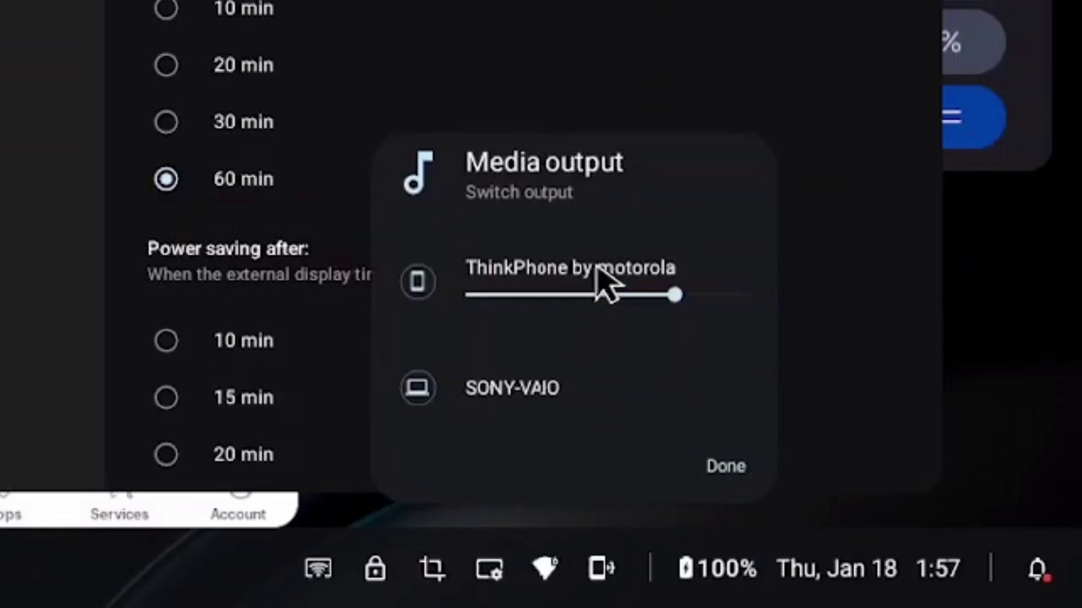
left_click(676, 389)
left_click(730, 470)
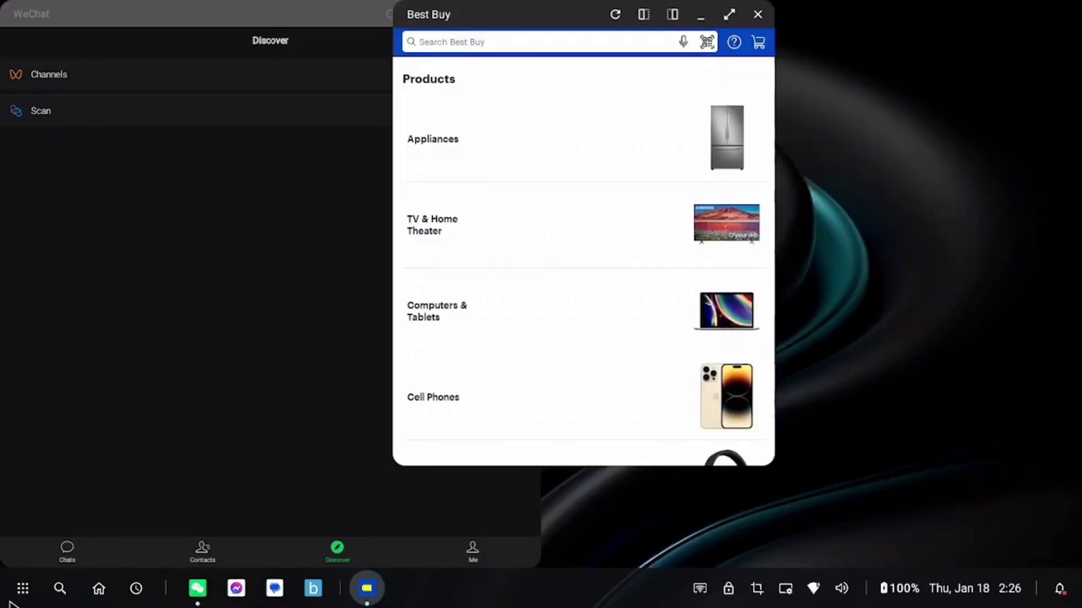
Step: Open Cattlemens, widen its window, choose the Livermore location, then close it
left_click(20, 594)
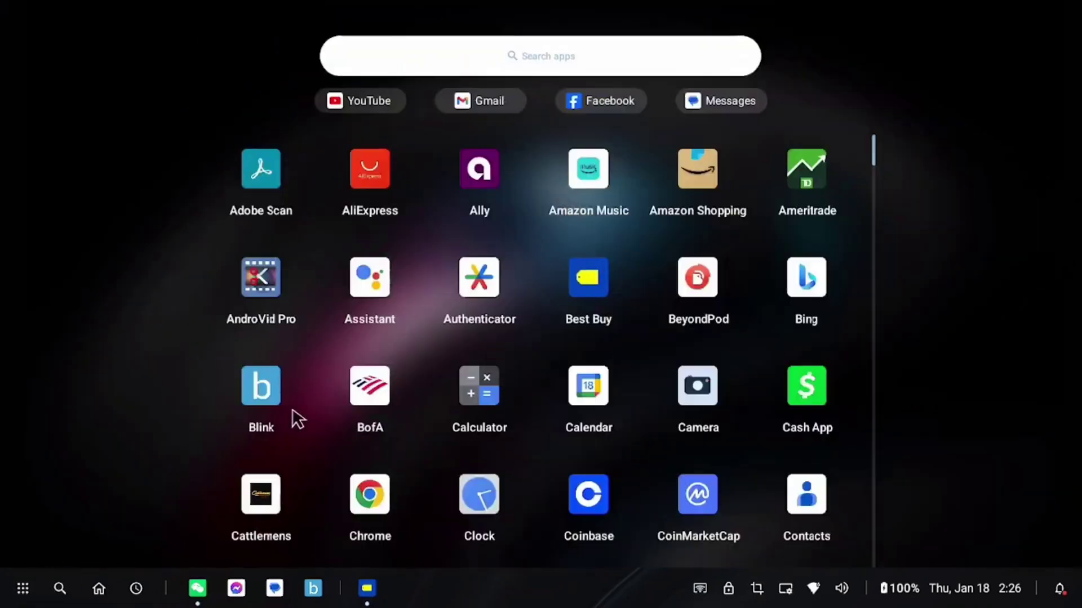
left_click(256, 529)
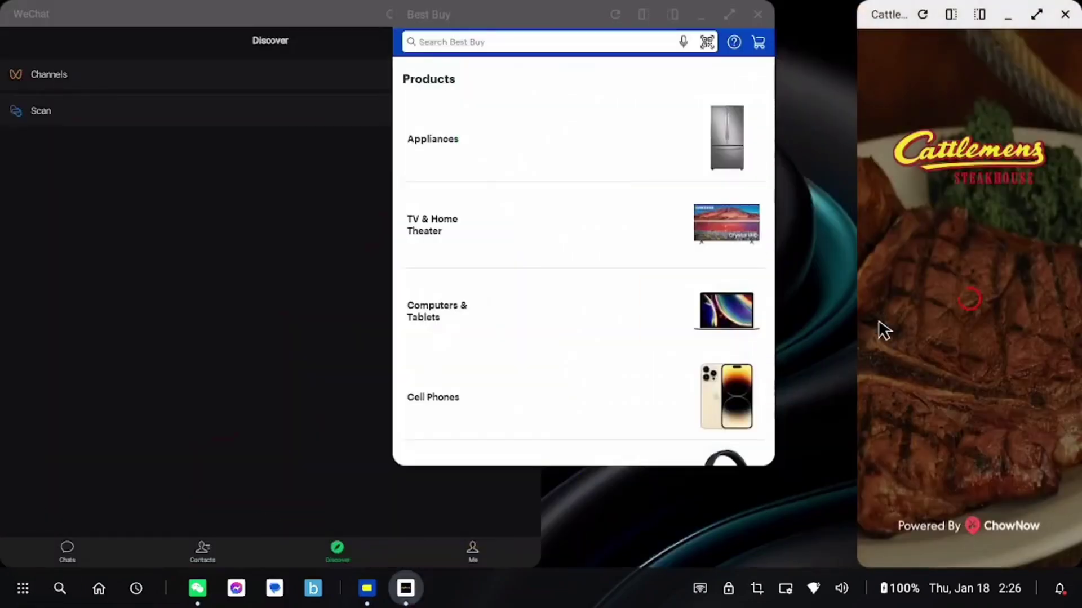
left_click_drag(855, 311, 423, 311)
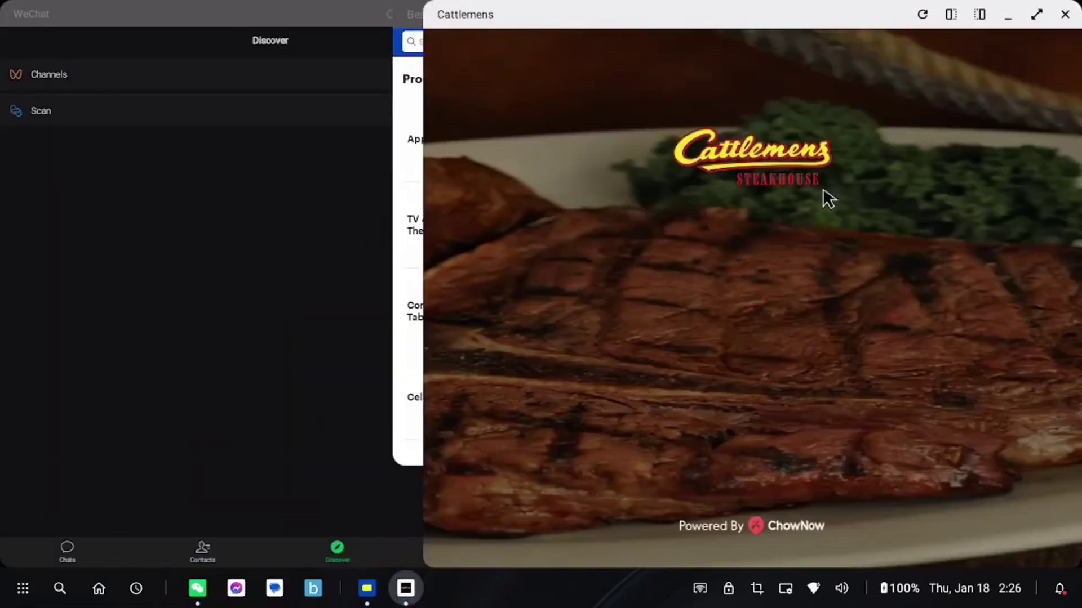
left_click(545, 472)
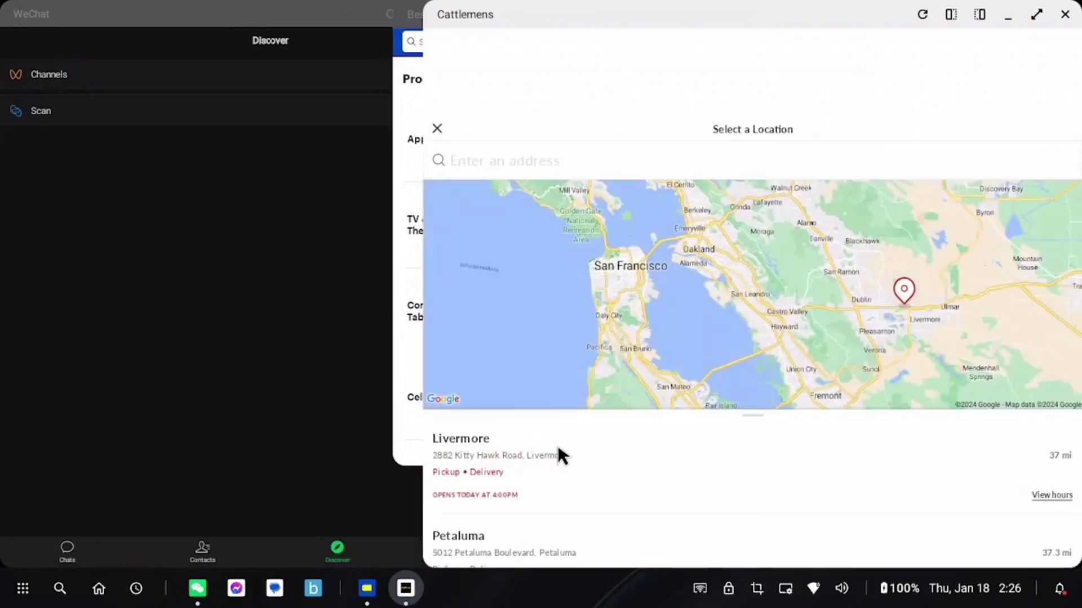
left_click(1064, 16)
Step: Open and scroll Texas Roadhouse, close it, and snap Best Buy to the left half
key("super")
scroll(732, 383, "down", 15)
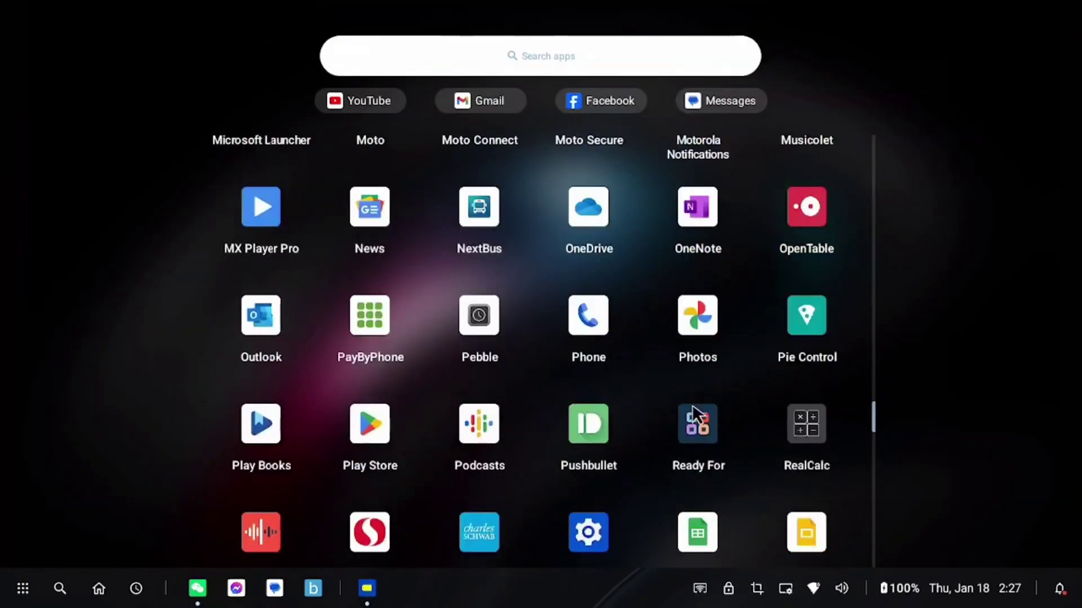
left_click(383, 366)
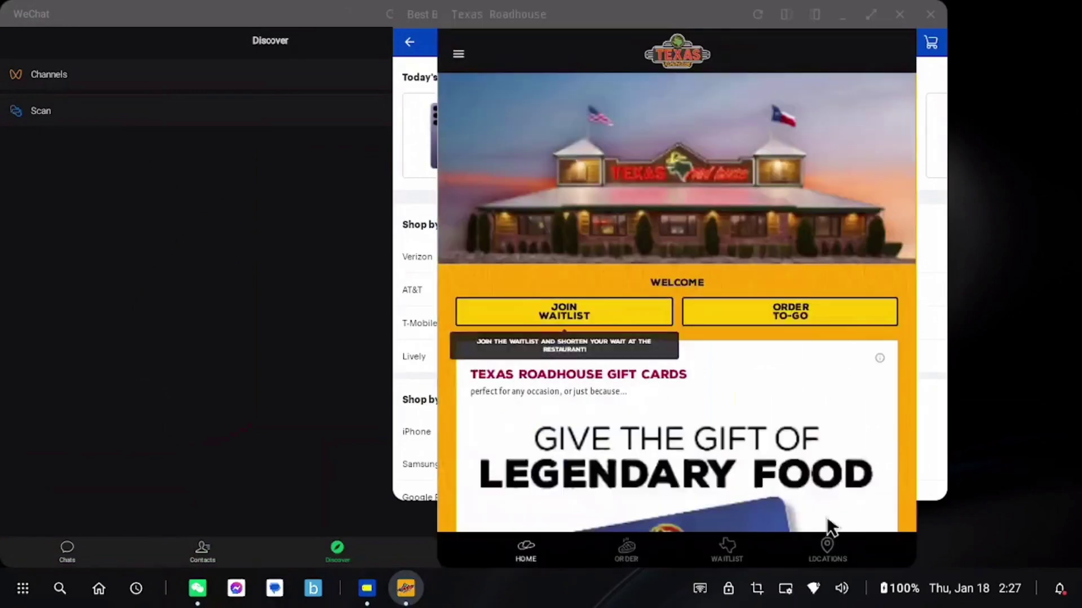
scroll(872, 396, "down", 8)
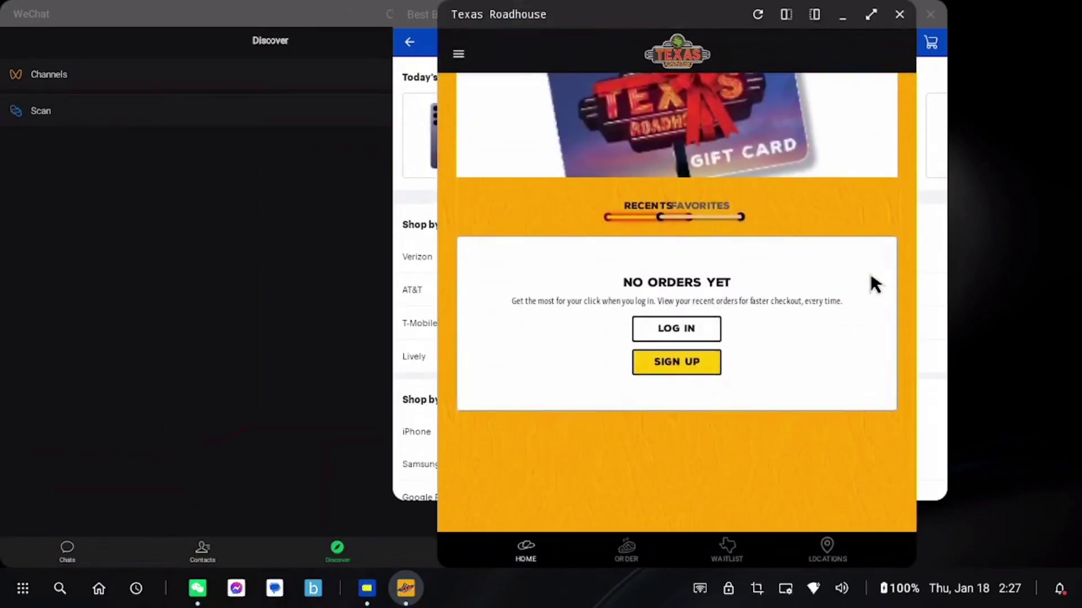
left_click(899, 14)
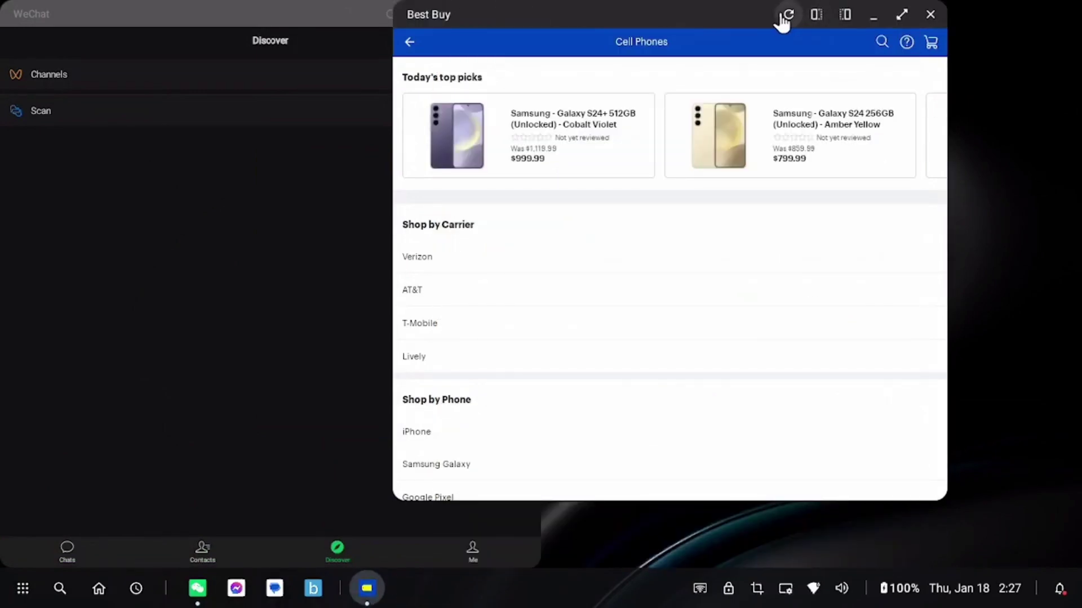
left_click(815, 17)
Step: Move Best Buy to the right half, maximize and restore it, then snap it left
left_click(436, 16)
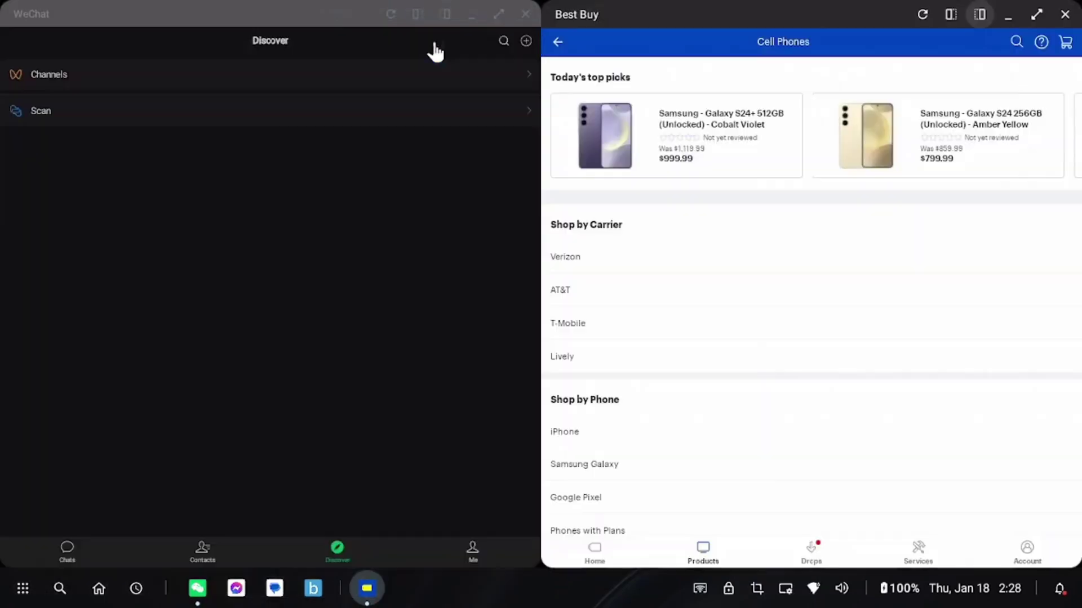
left_click(1037, 15)
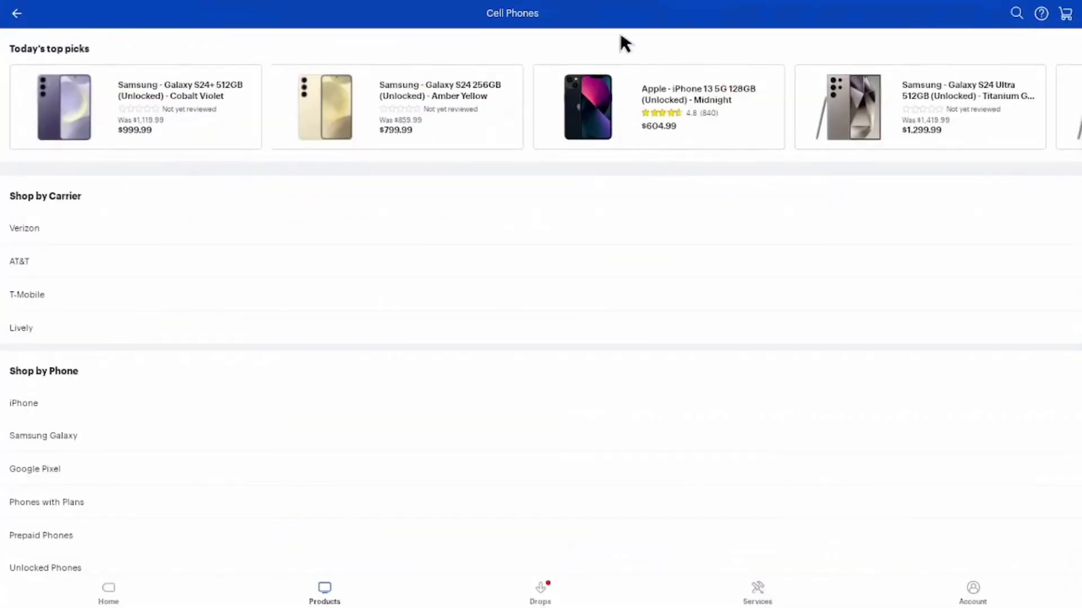
mouse_move(679, 19)
mouse_move(833, 3)
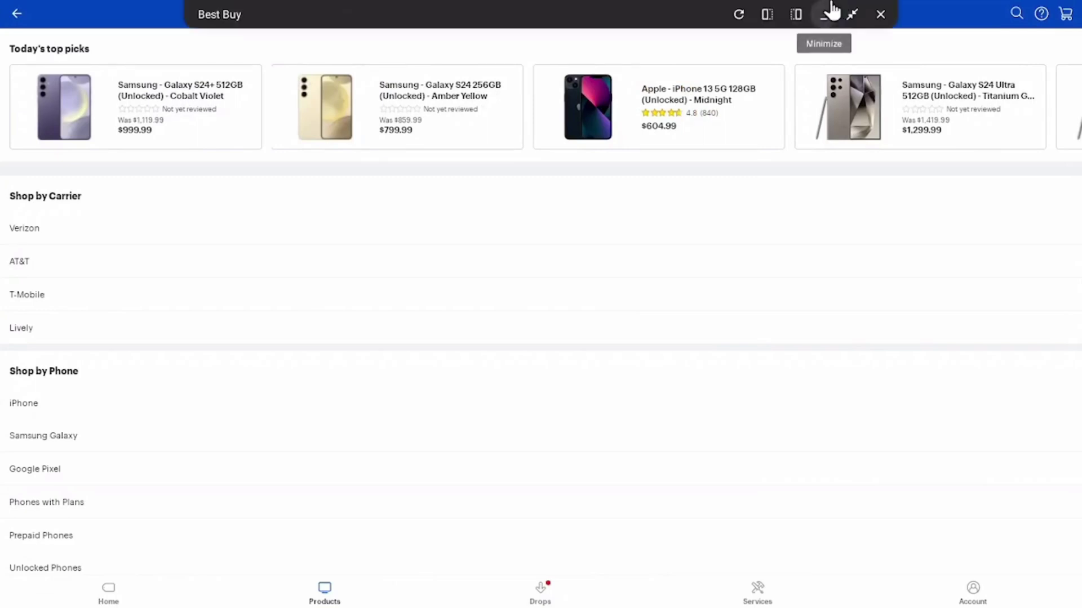
left_click(852, 25)
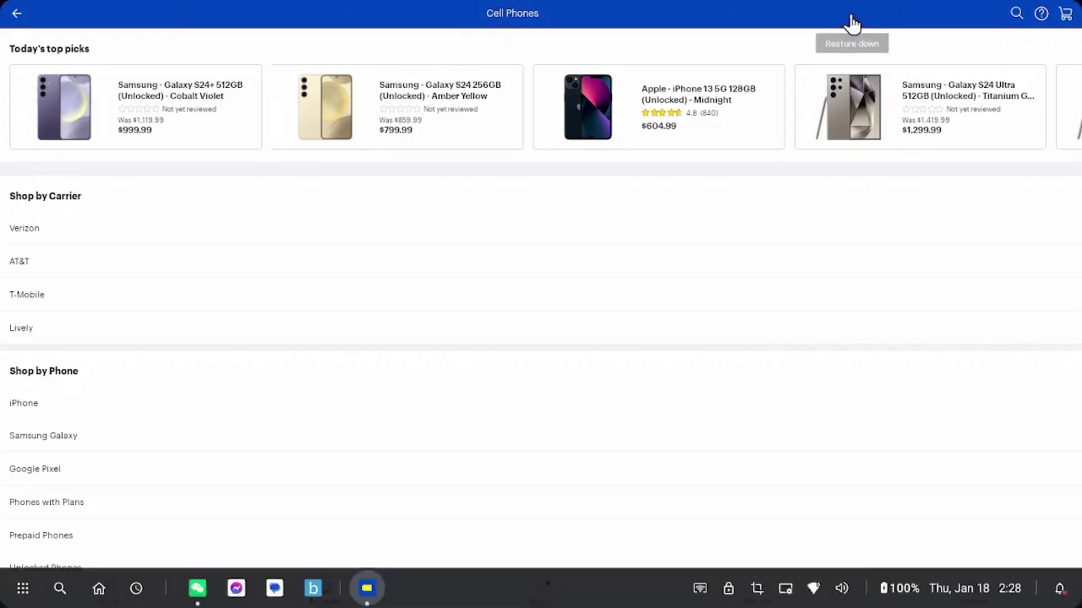
double_click(852, 22)
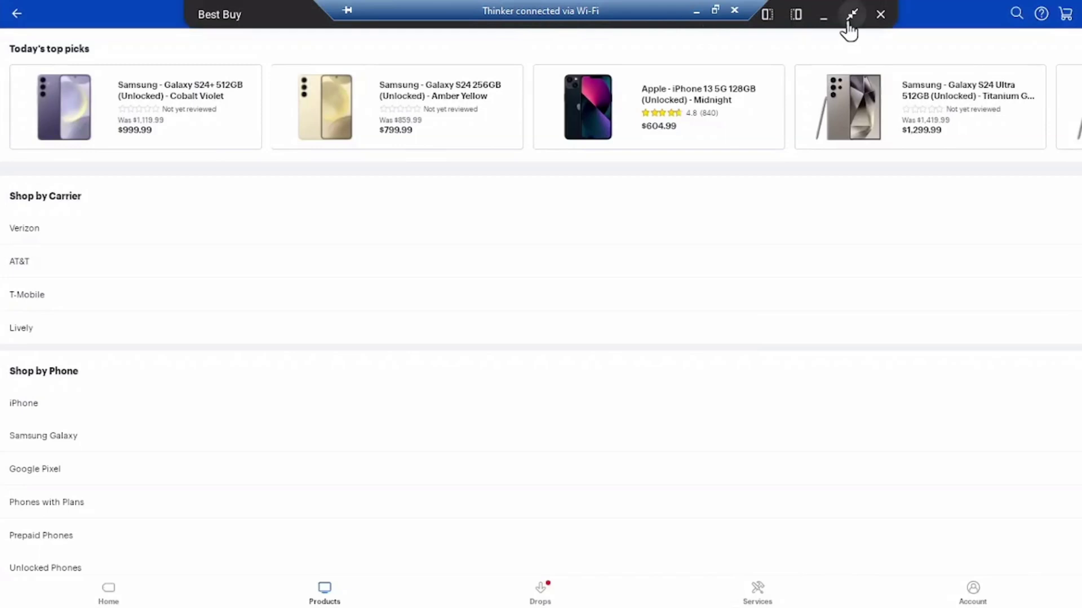
left_click(768, 22)
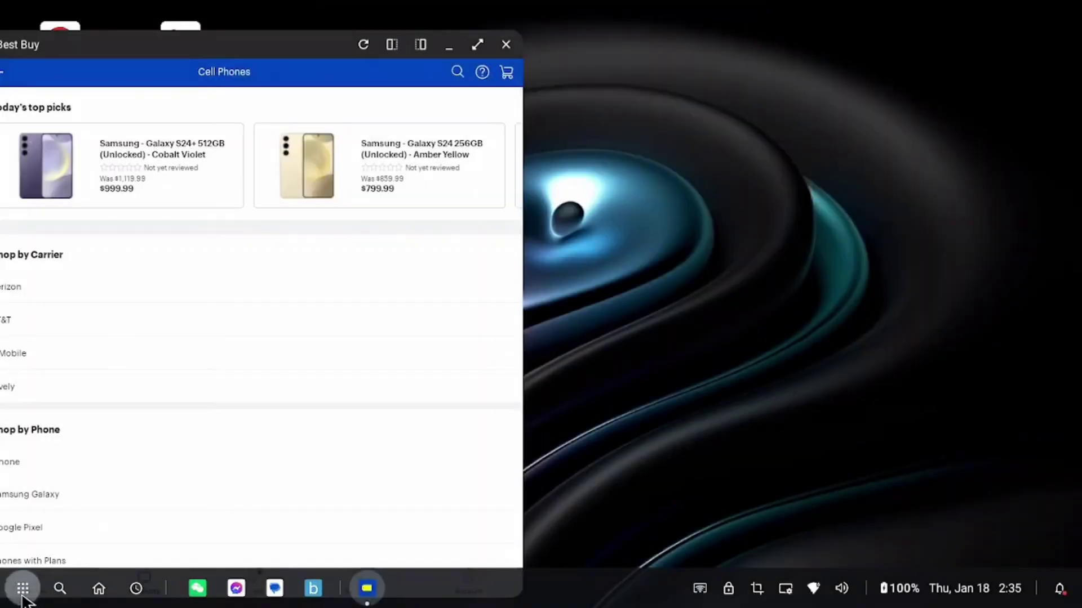
Step: Launch Gallery from the app list and maximize its window to full screen
left_click(22, 588)
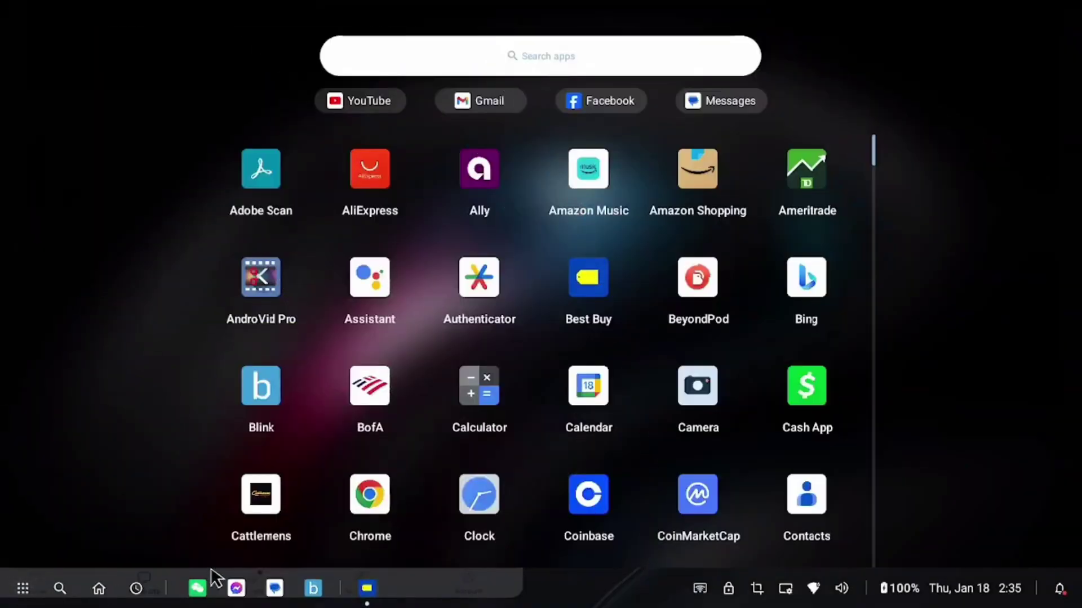
scroll(614, 354, "down", 5)
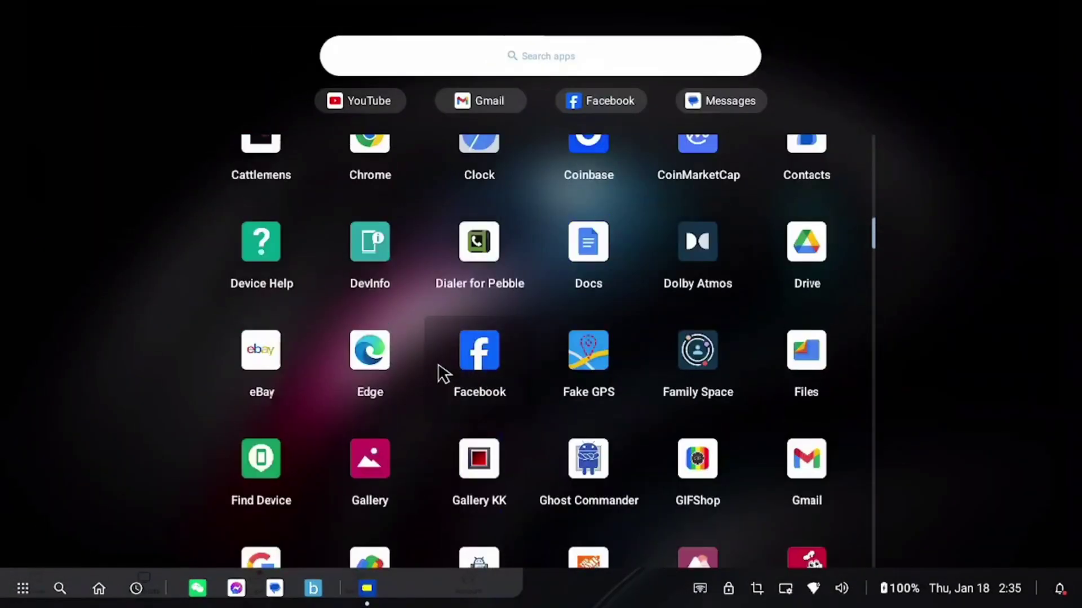
left_click(372, 472)
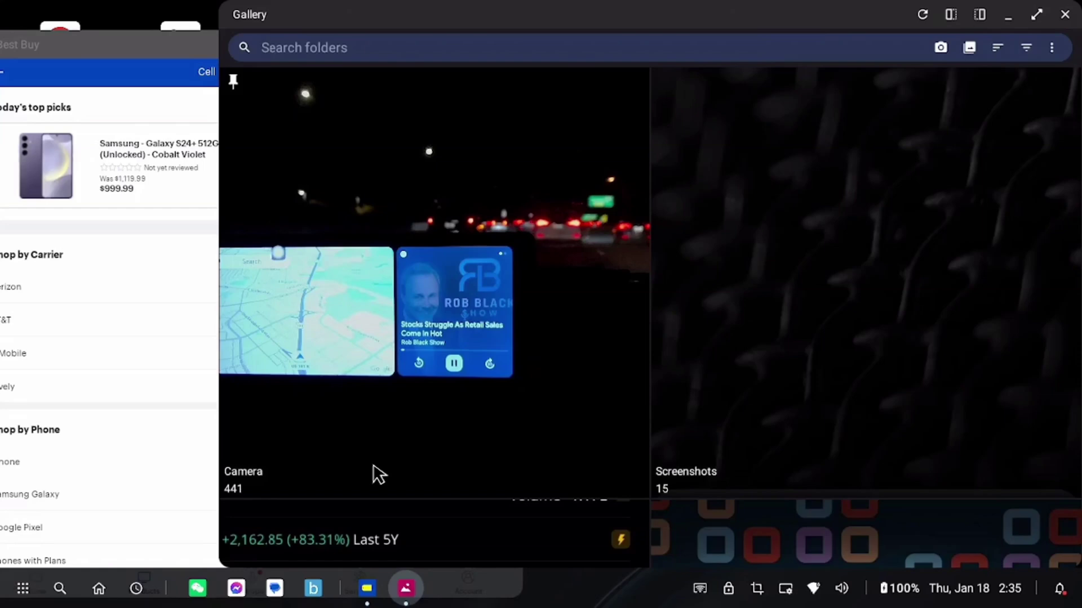
scroll(640, 218, "down", 5)
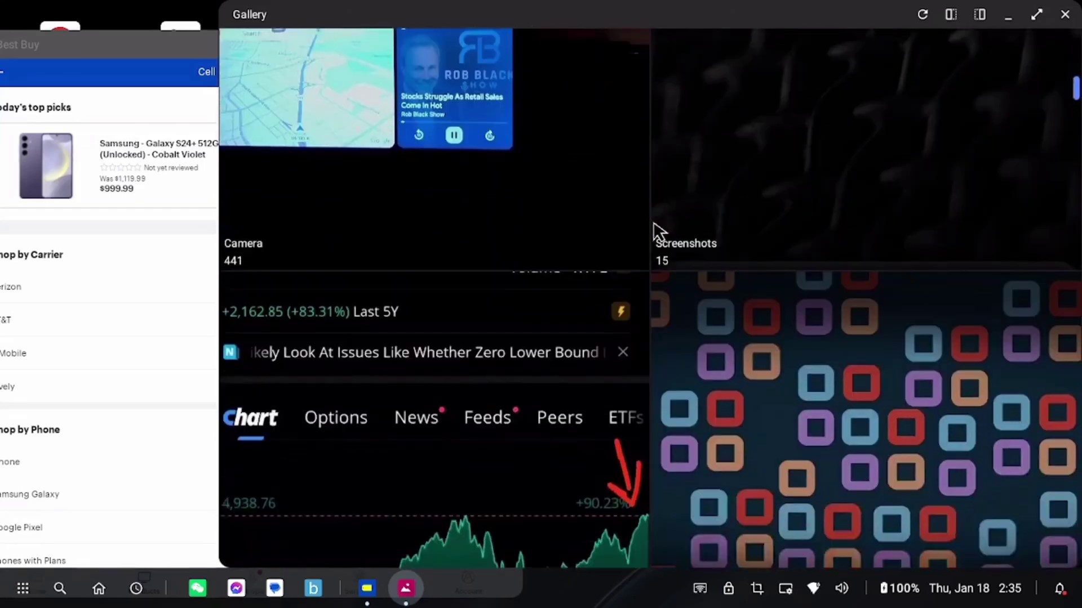
scroll(685, 237, "down", 7)
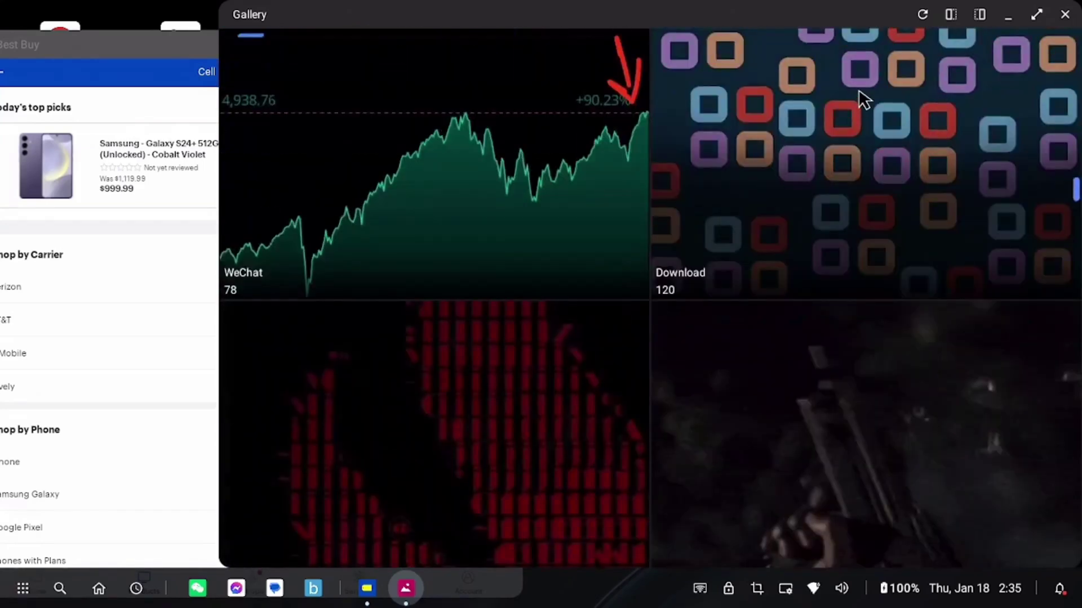
left_click(1036, 14)
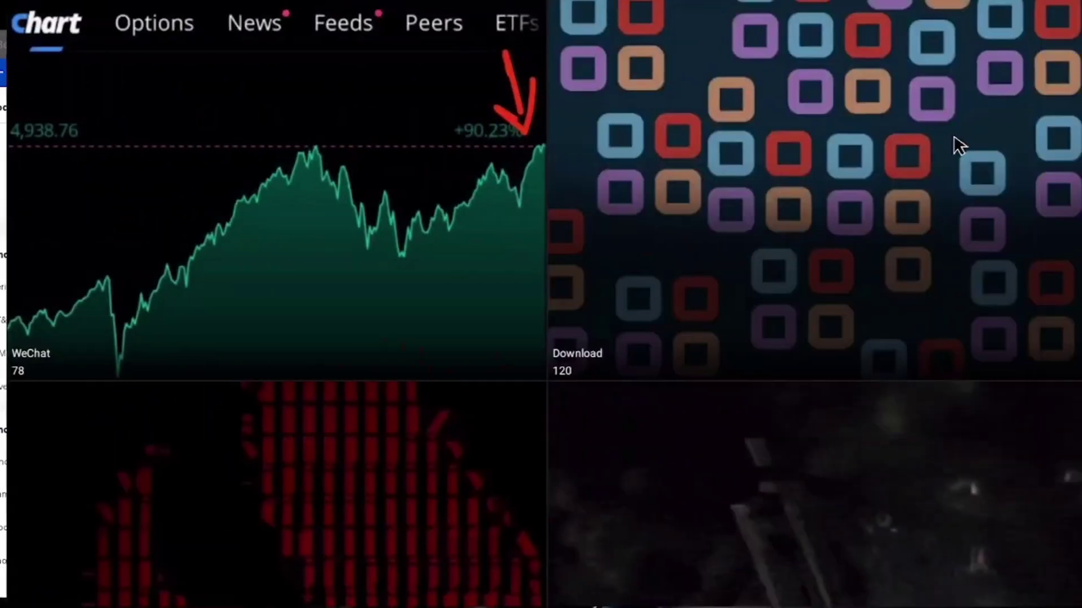
Step: Set Gallery's folder column count to 6 columns, then bring up the full app list
scroll(905, 242, "down", 5)
scroll(905, 248, "up", 6)
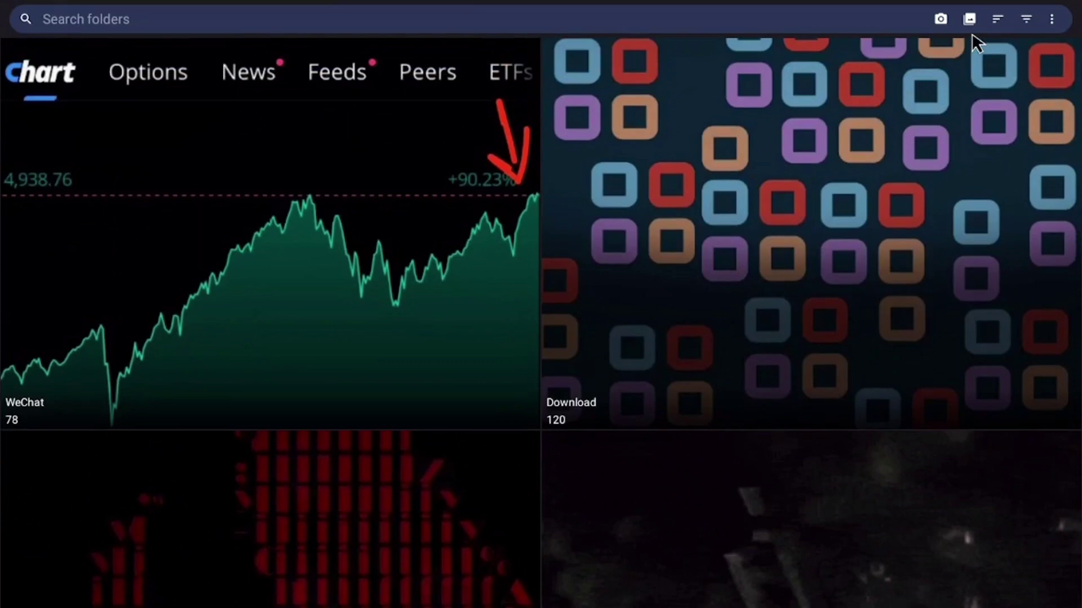
scroll(976, 42, "up", 9)
left_click(1051, 19)
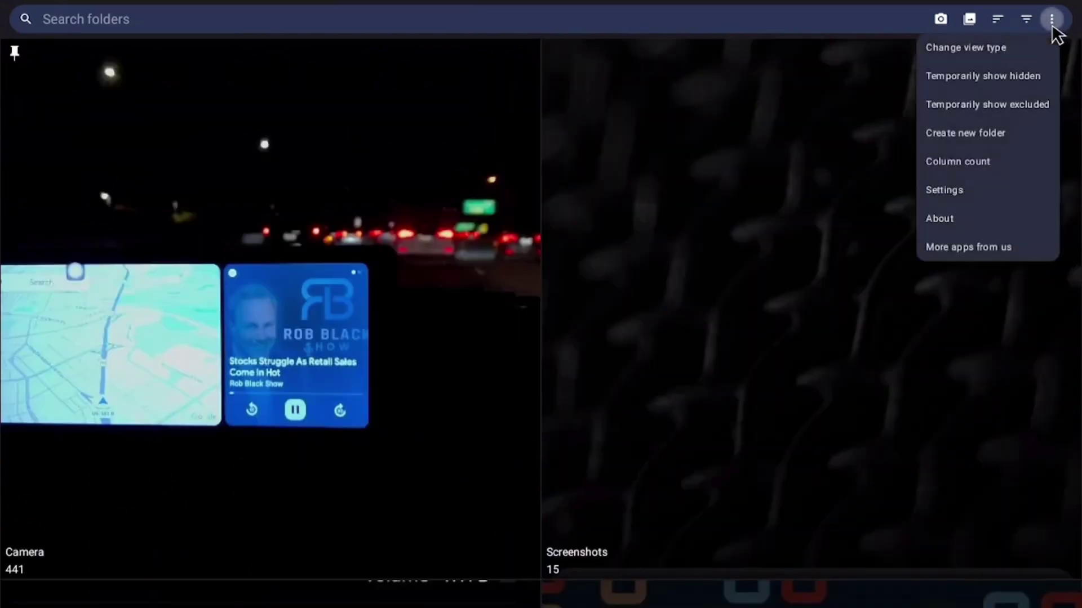
left_click(988, 162)
left_click(372, 188)
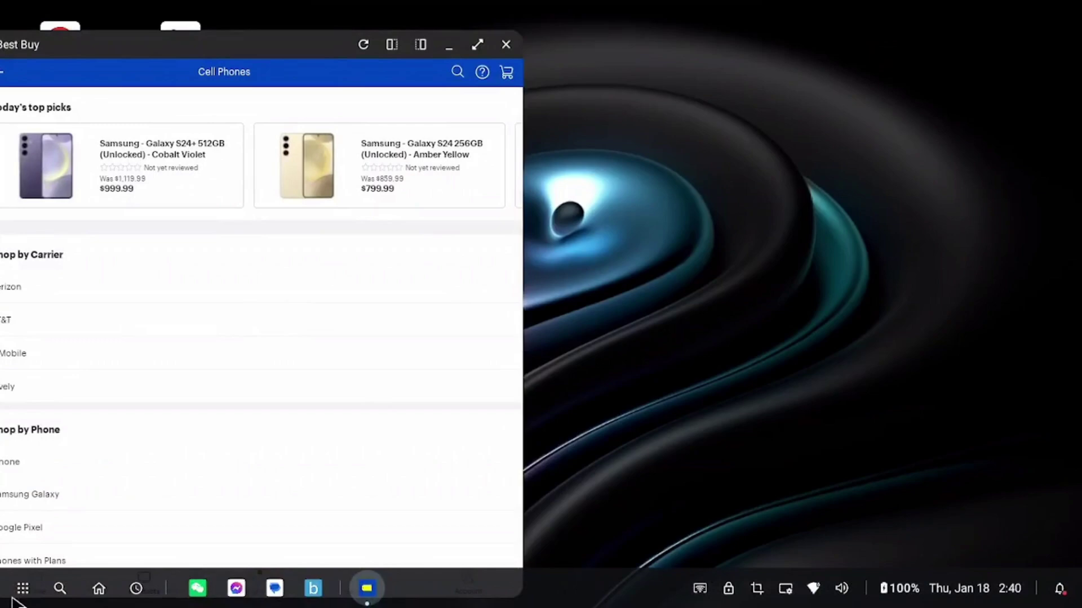
left_click(22, 589)
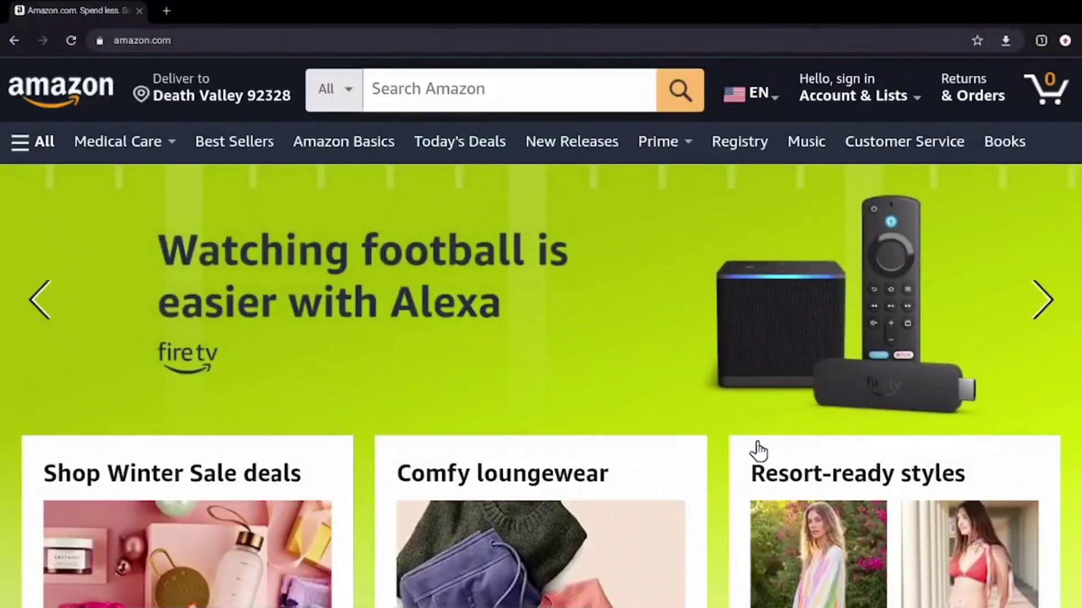
Step: Switch the Amazon homepage in Chrome to the desktop site
scroll(758, 451, "down", 15)
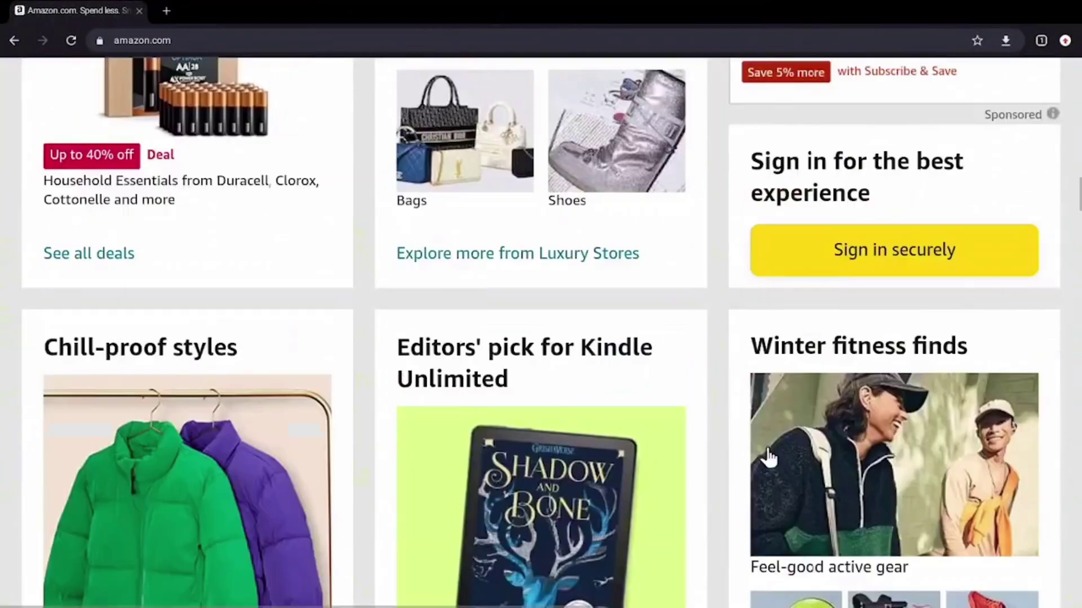
scroll(769, 456, "down", 20)
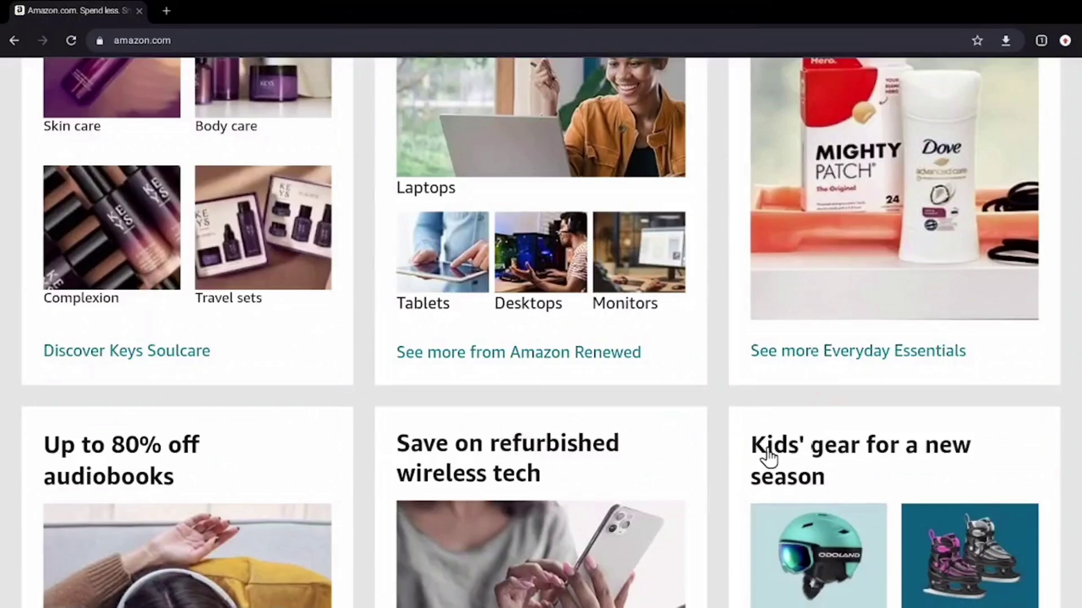
left_click(1064, 41)
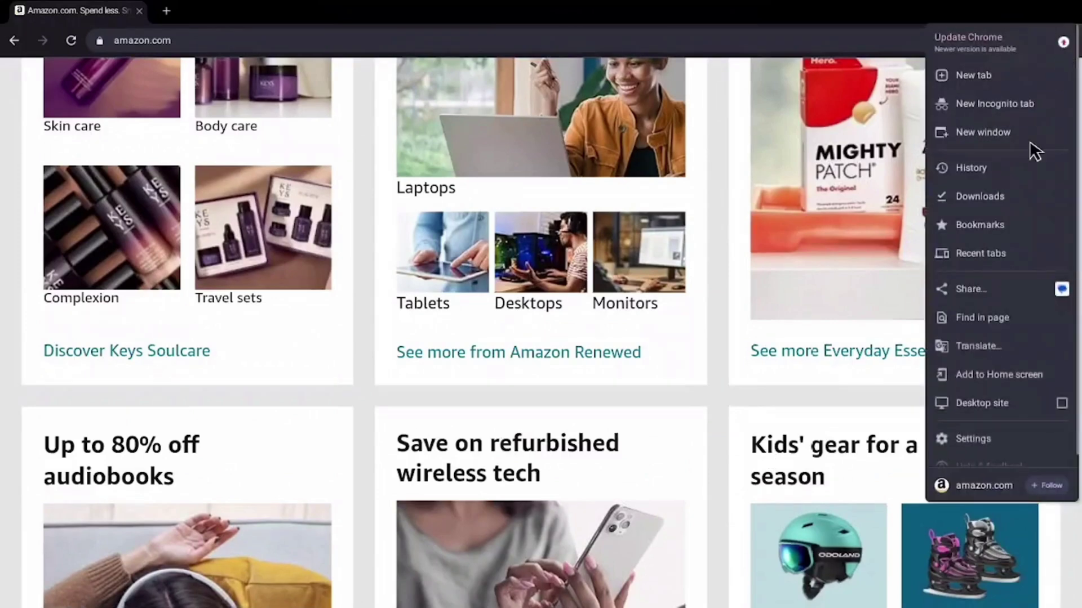
left_click(1062, 404)
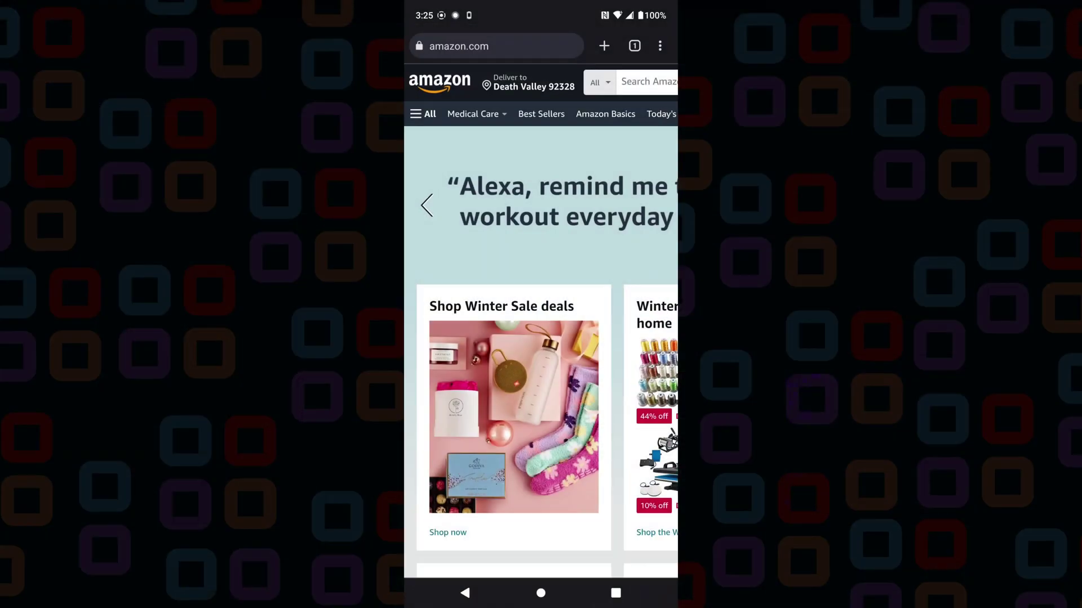
scroll(541, 315, "right", 3)
scroll(541, 315, "down", 10)
scroll(541, 315, "up", 10)
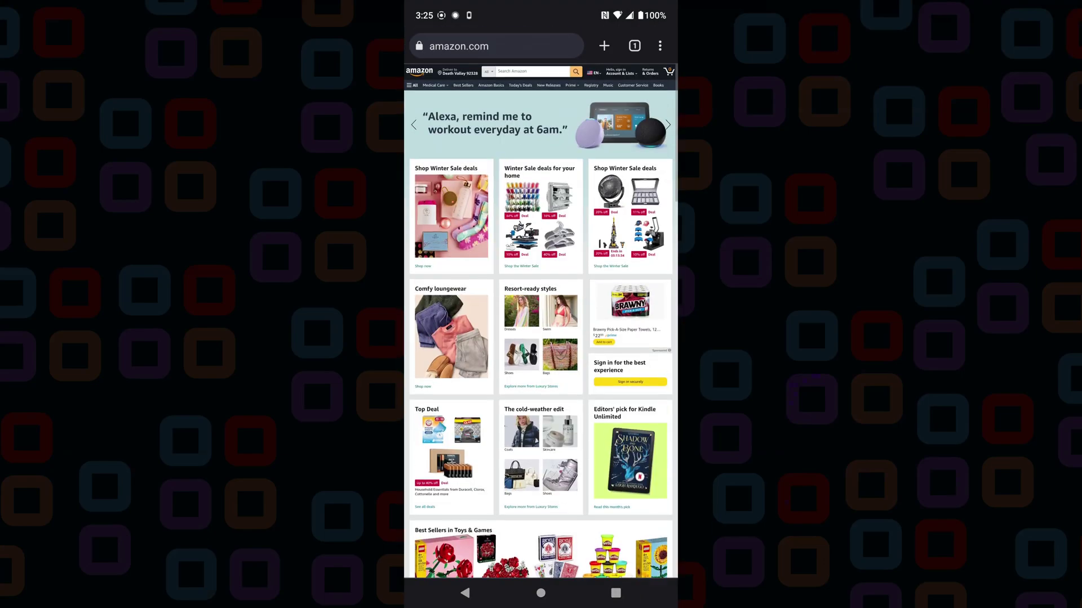
scroll(541, 316, "down", 1)
scroll(541, 304, "up", 2)
left_click(659, 44)
left_click(564, 434)
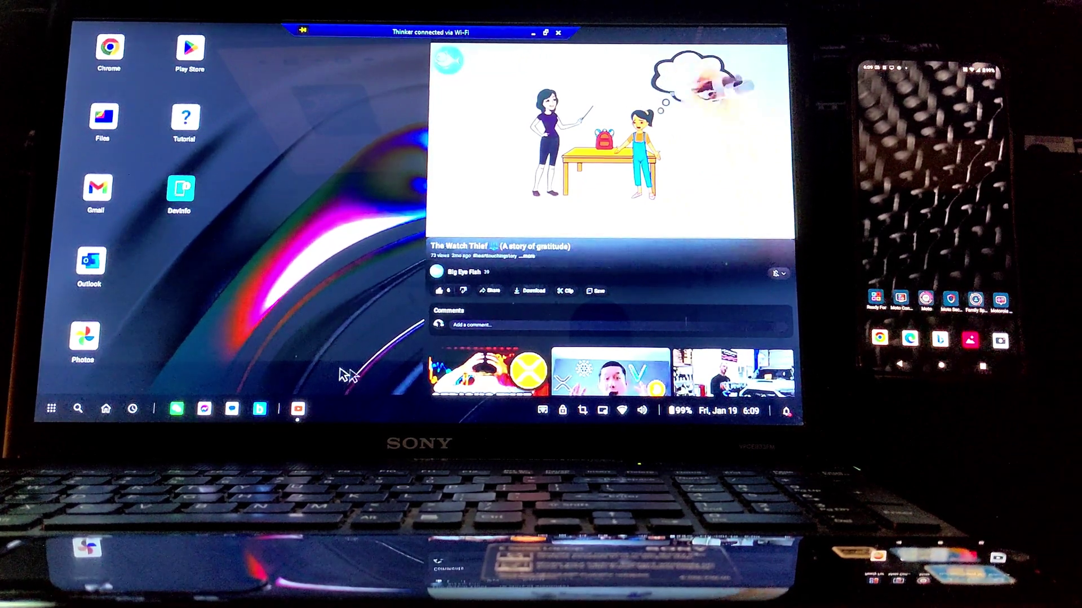
Step: Choose SONY-VAIO as the media output device for the playing video's sound
left_click(643, 413)
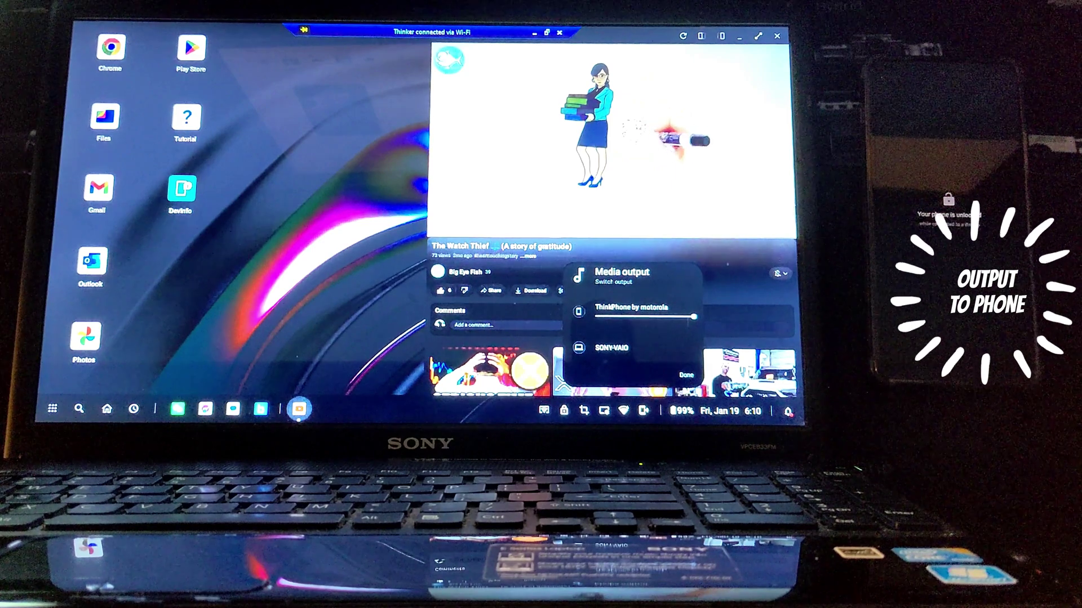
left_click(610, 347)
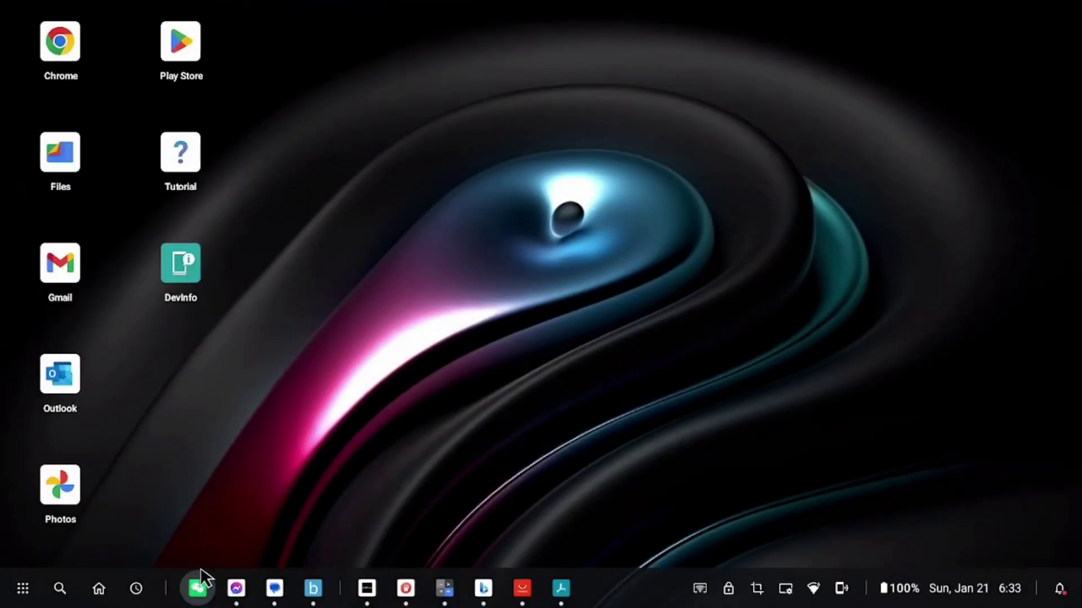
Step: Open WeChat and the screen capture window, then launch Google Podcasts in a window
left_click(197, 588)
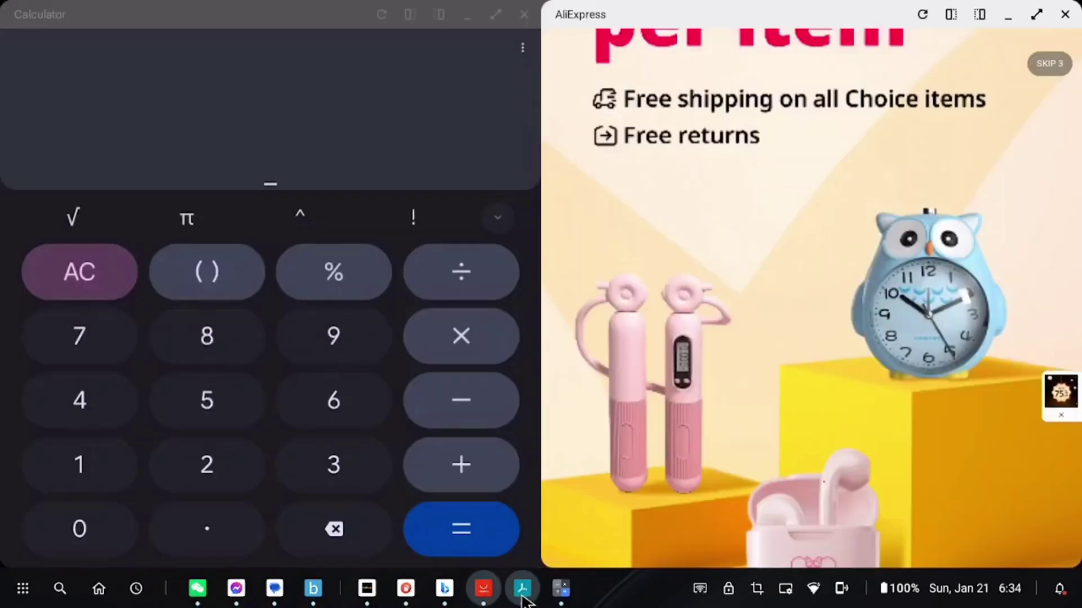
left_click(522, 588)
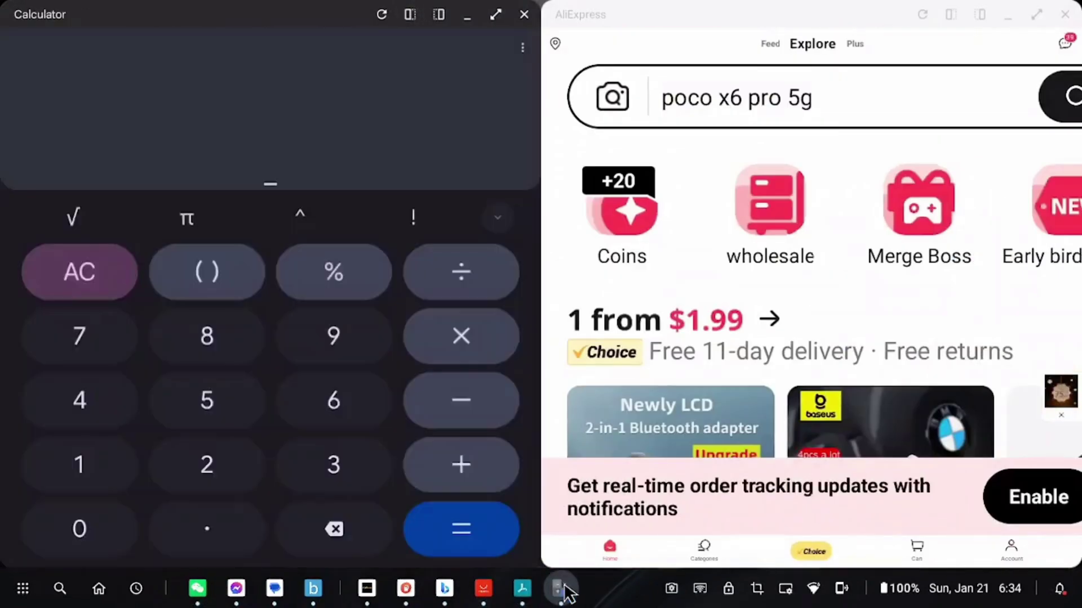
left_click(22, 589)
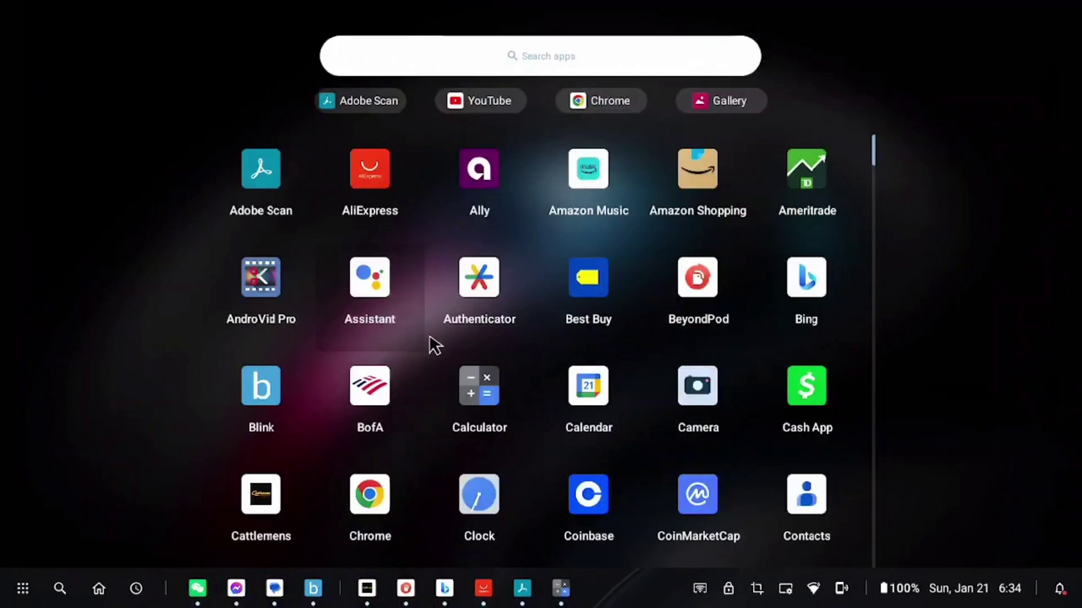
scroll(483, 357, "down", 10)
left_click(588, 464)
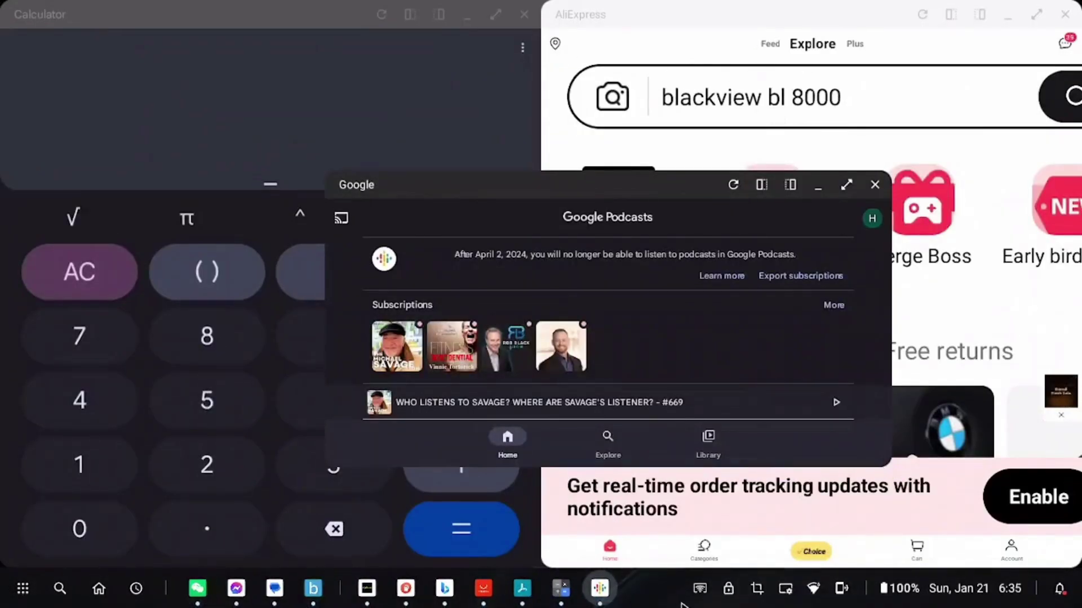
Step: Launch Best Buy and Calculator from the app grid as desktop windows
left_click(22, 588)
left_click(608, 315)
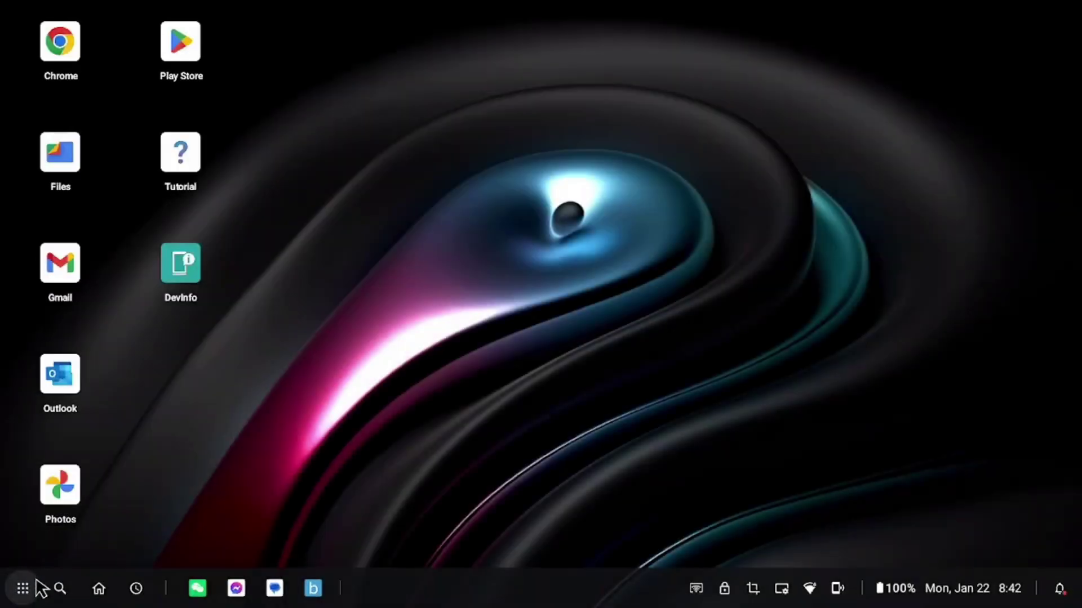
left_click(23, 588)
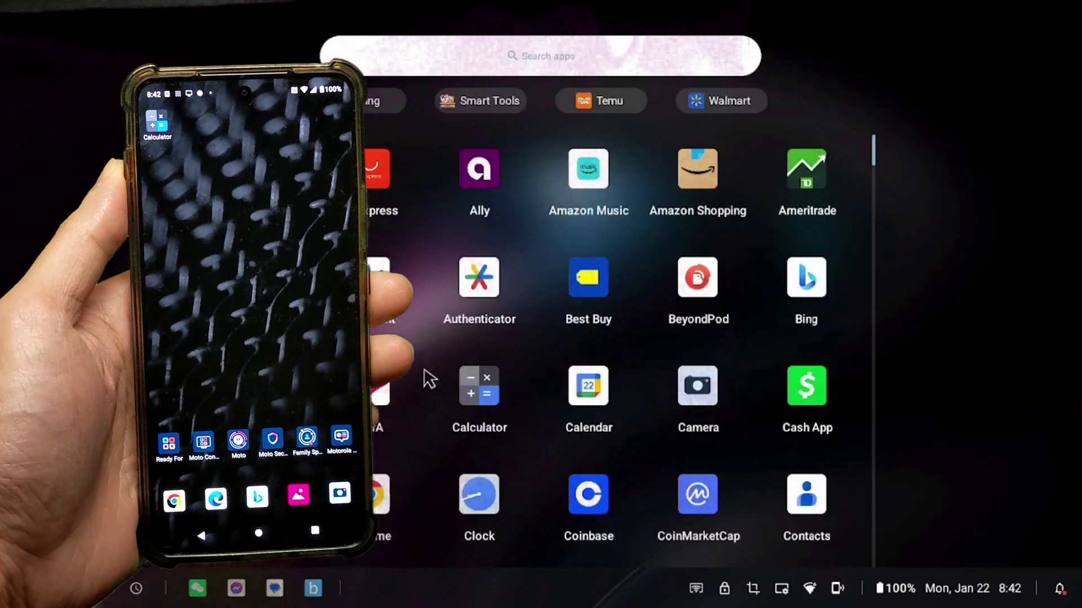
left_click(467, 380)
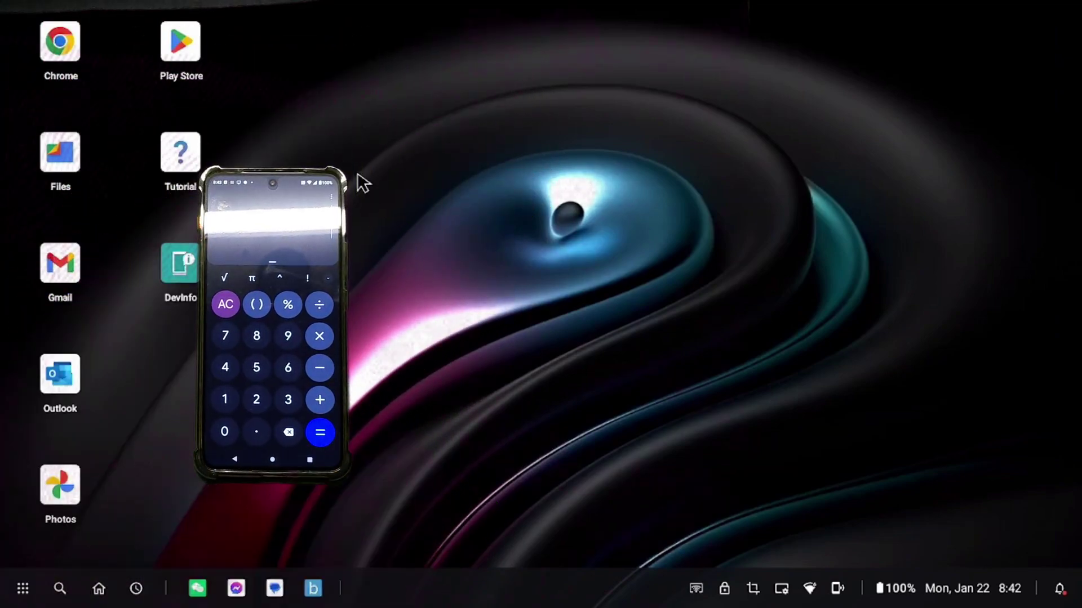
left_click(22, 589)
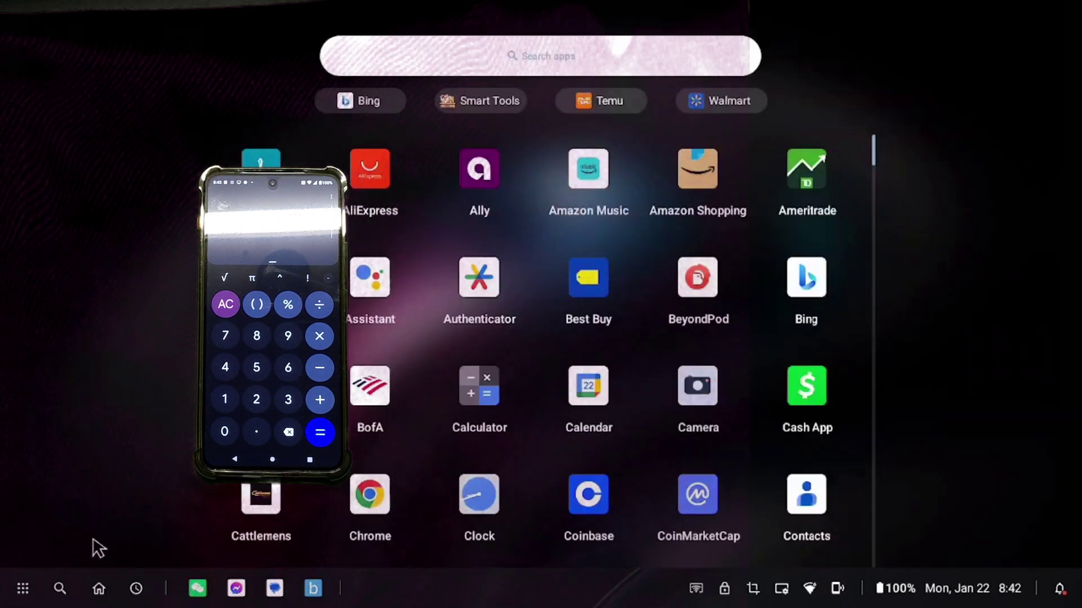
left_click(482, 392)
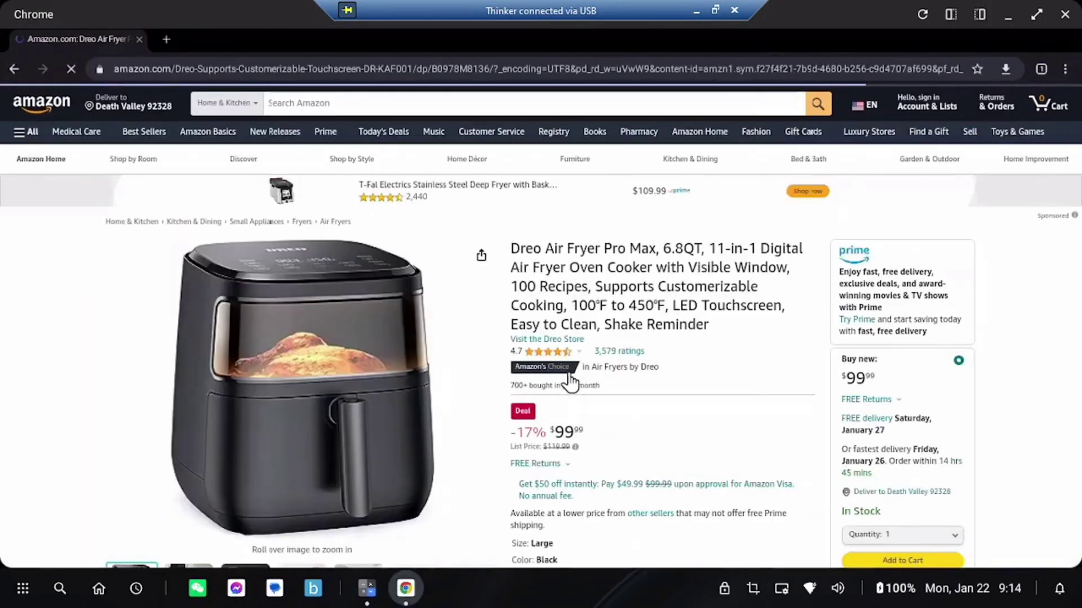
Step: Launch YouTube and play the 'What Is the Speed of Thought' video
scroll(316, 508, "down", 4)
left_click(23, 589)
scroll(1019, 382, "down", 10)
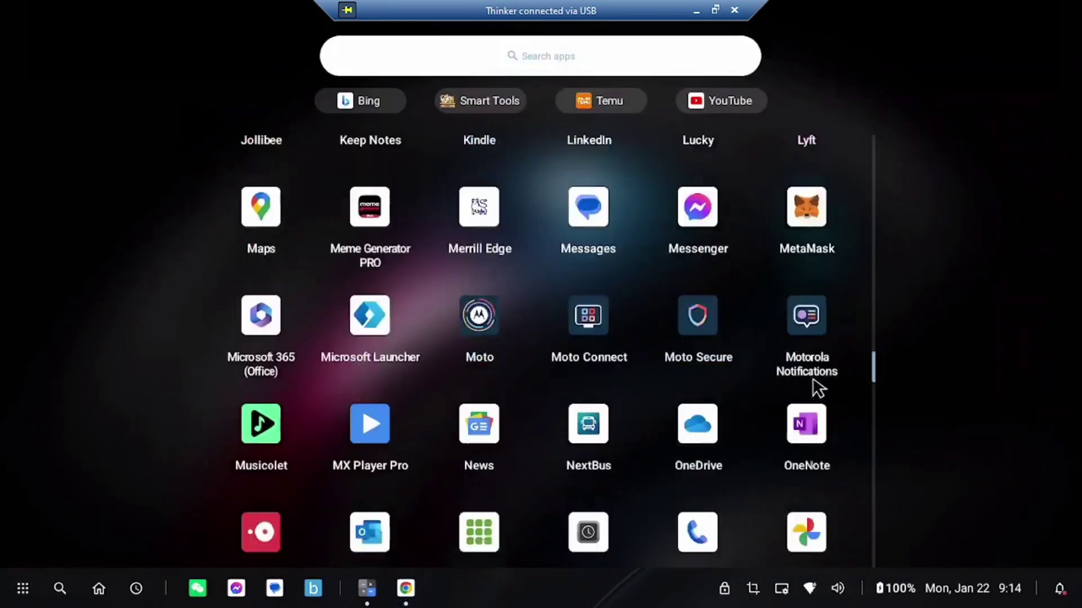
left_click(577, 452)
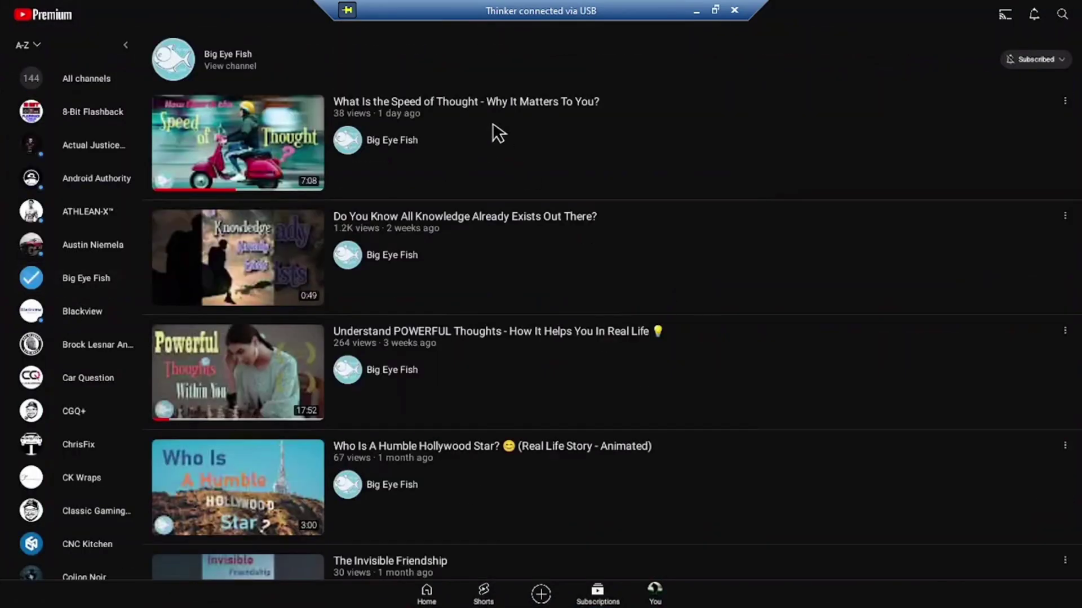
left_click(194, 131)
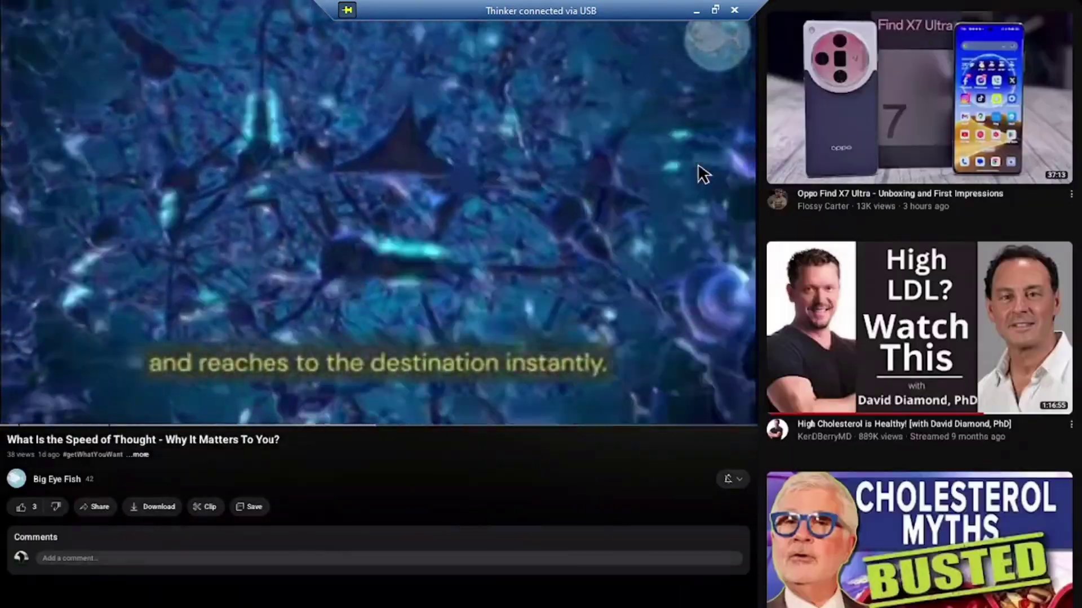